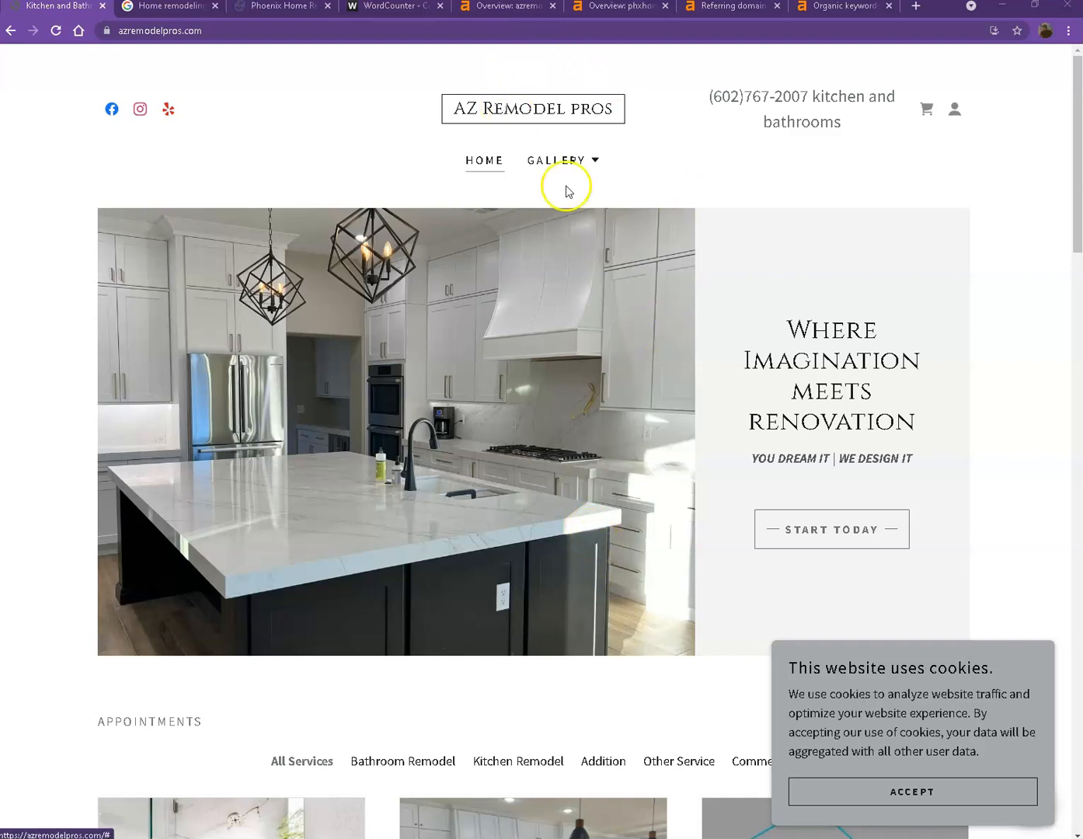
Review the AZ Remodel Pros home page down to its footer and back up to the appointment services.
scroll(747, 293, down, 10)
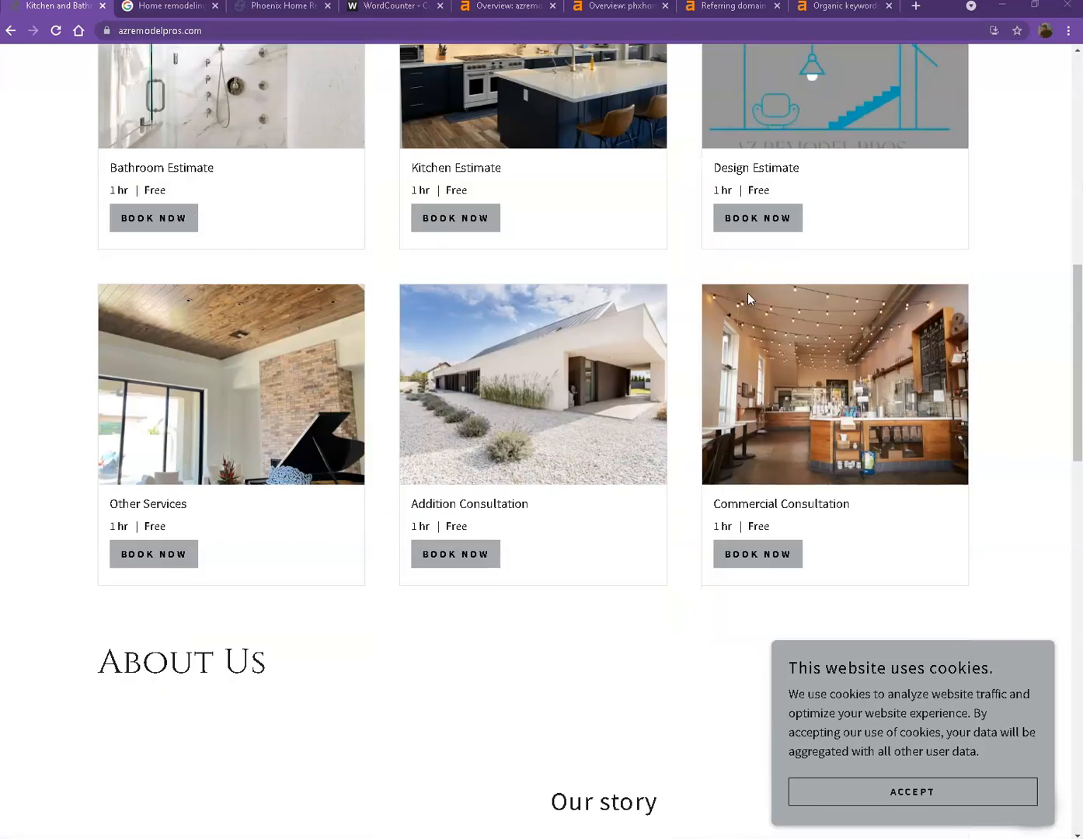
scroll(748, 299, down, 12)
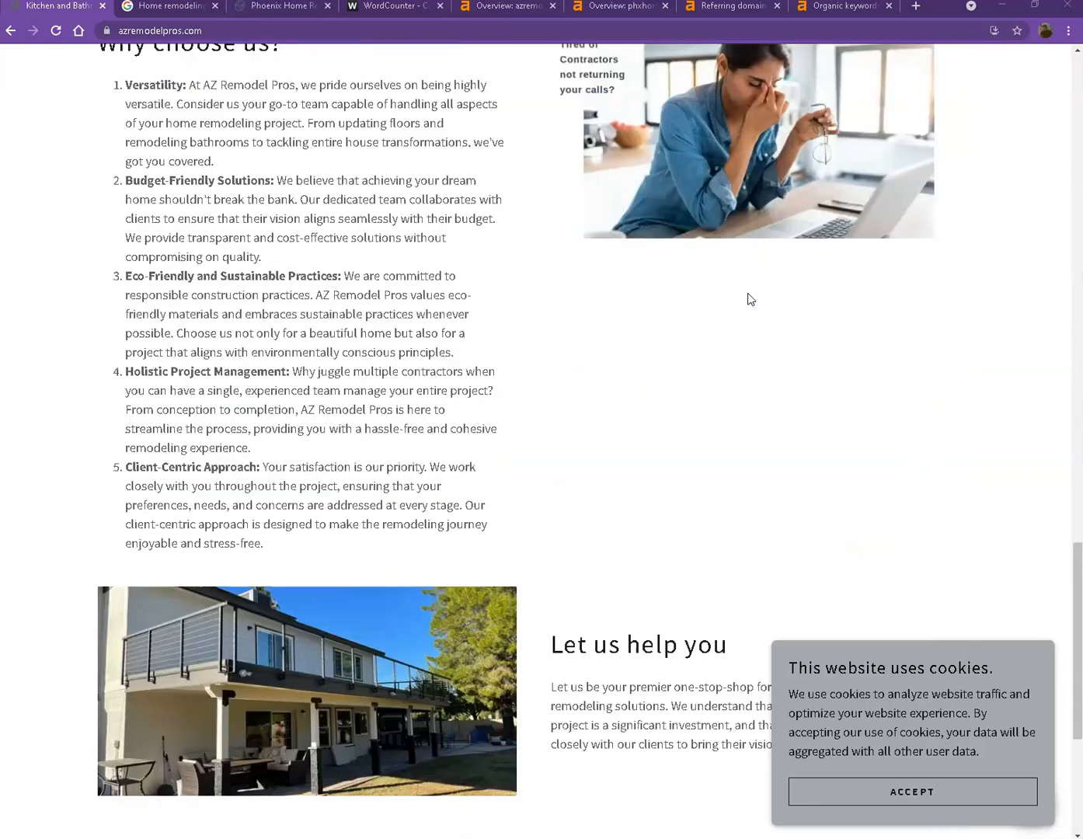
scroll(747, 299, down, 3)
scroll(747, 298, down, 2)
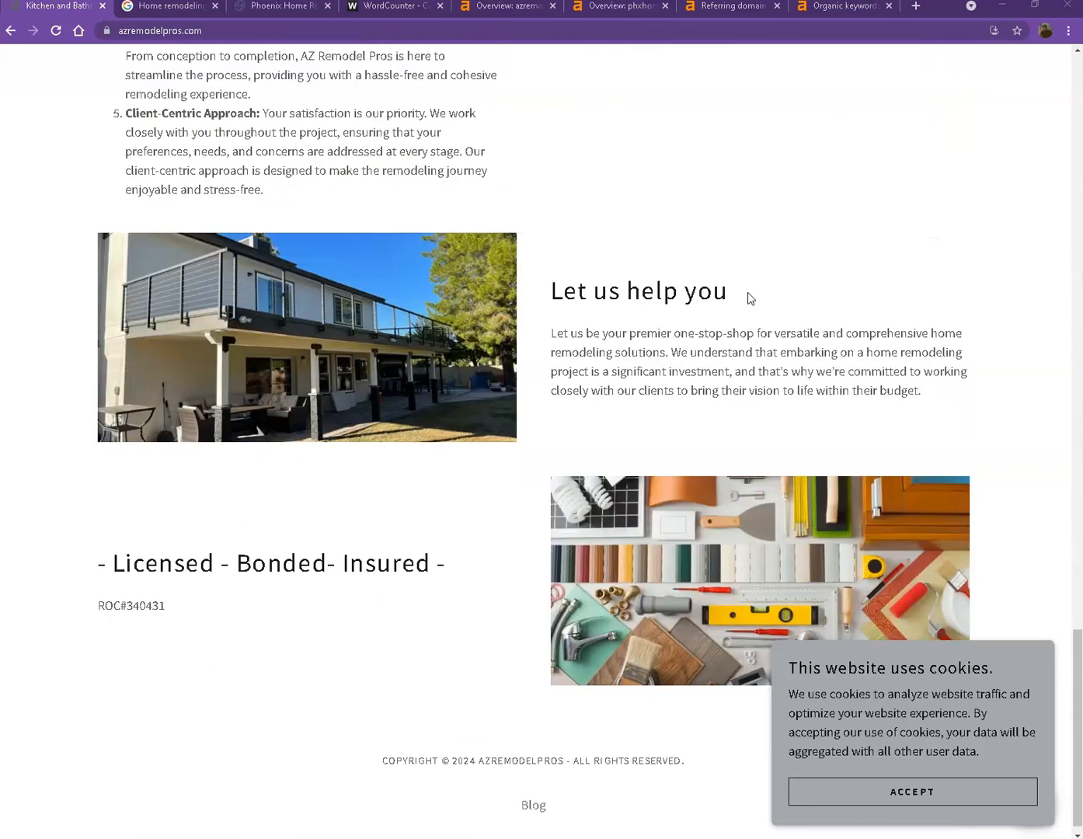
scroll(749, 299, down, 1)
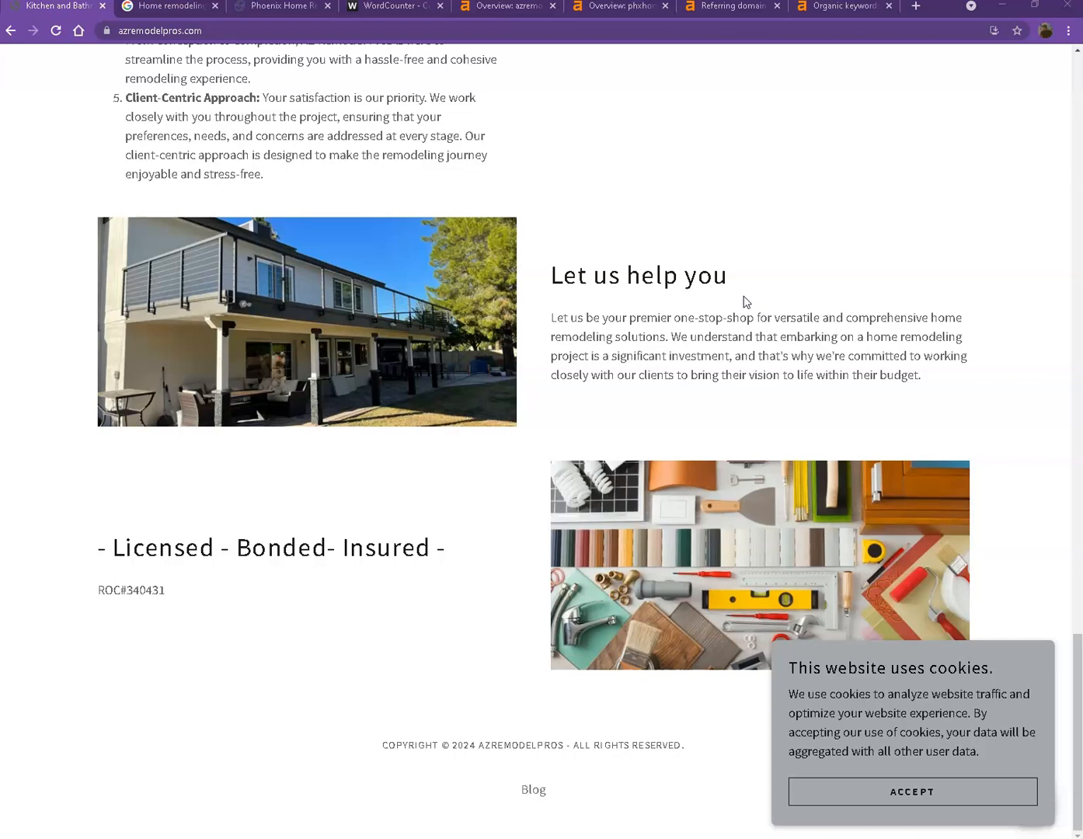
scroll(744, 302, up, 12)
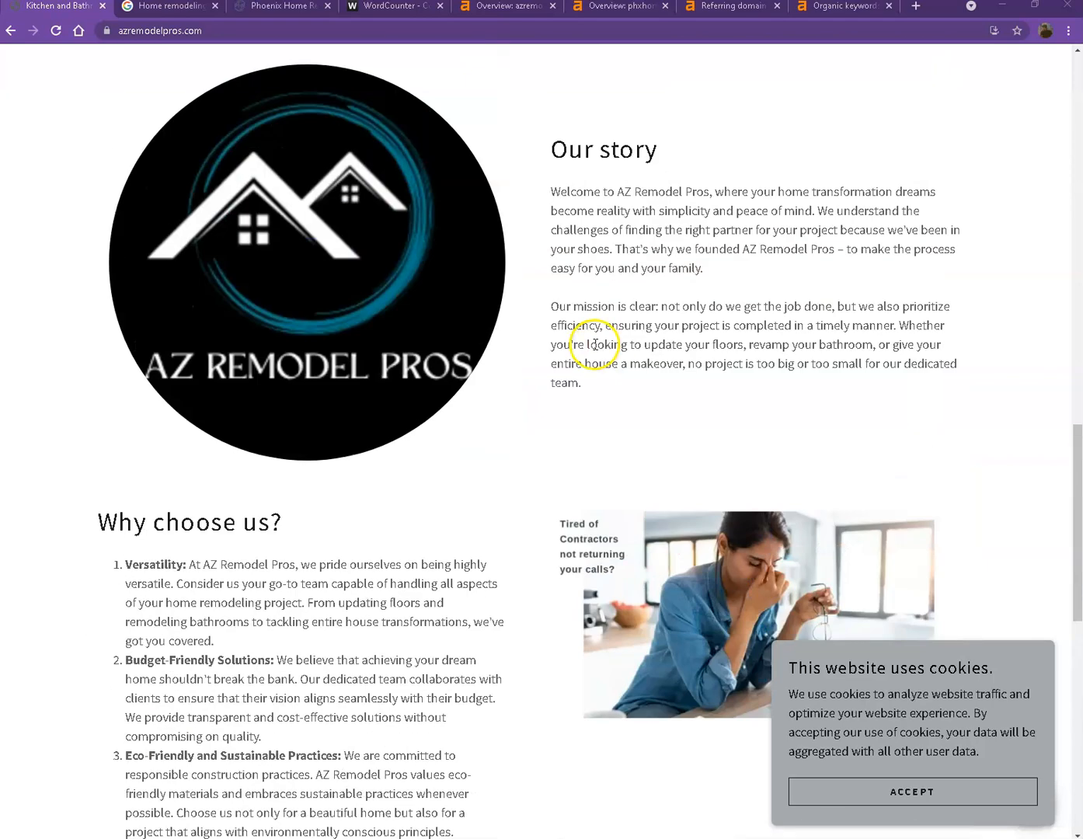
scroll(593, 345, up, 3)
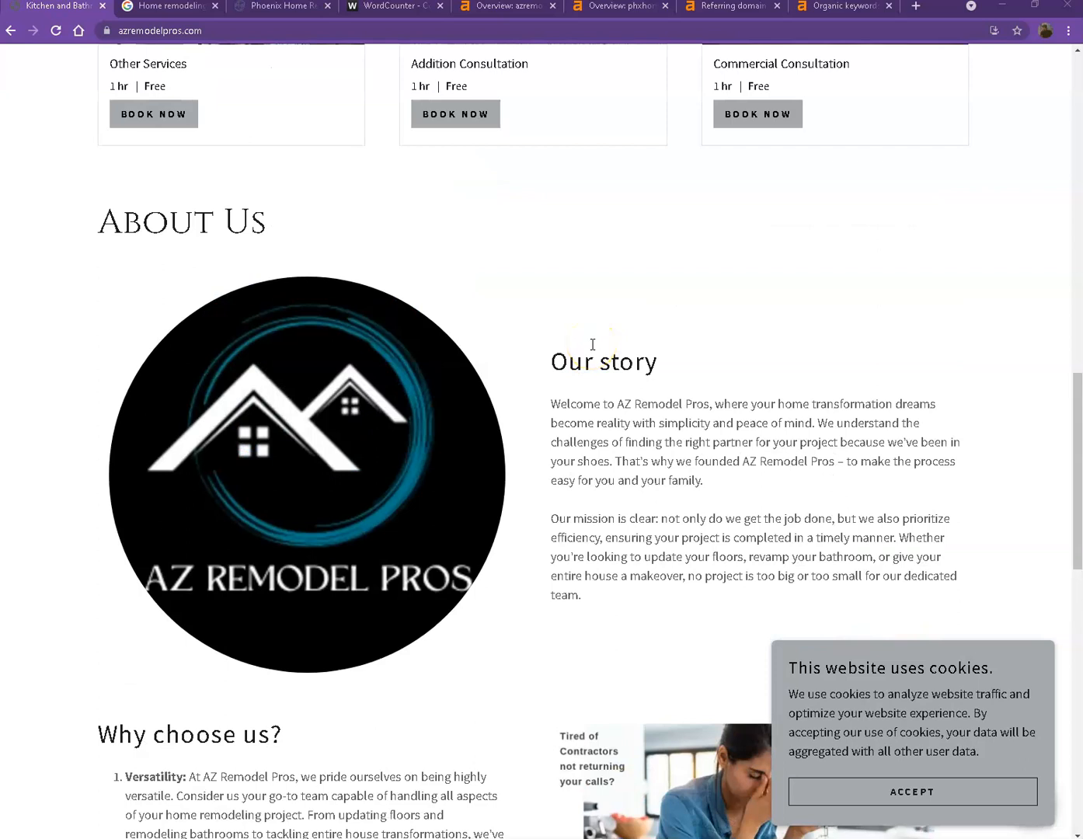
scroll(593, 344, up, 3)
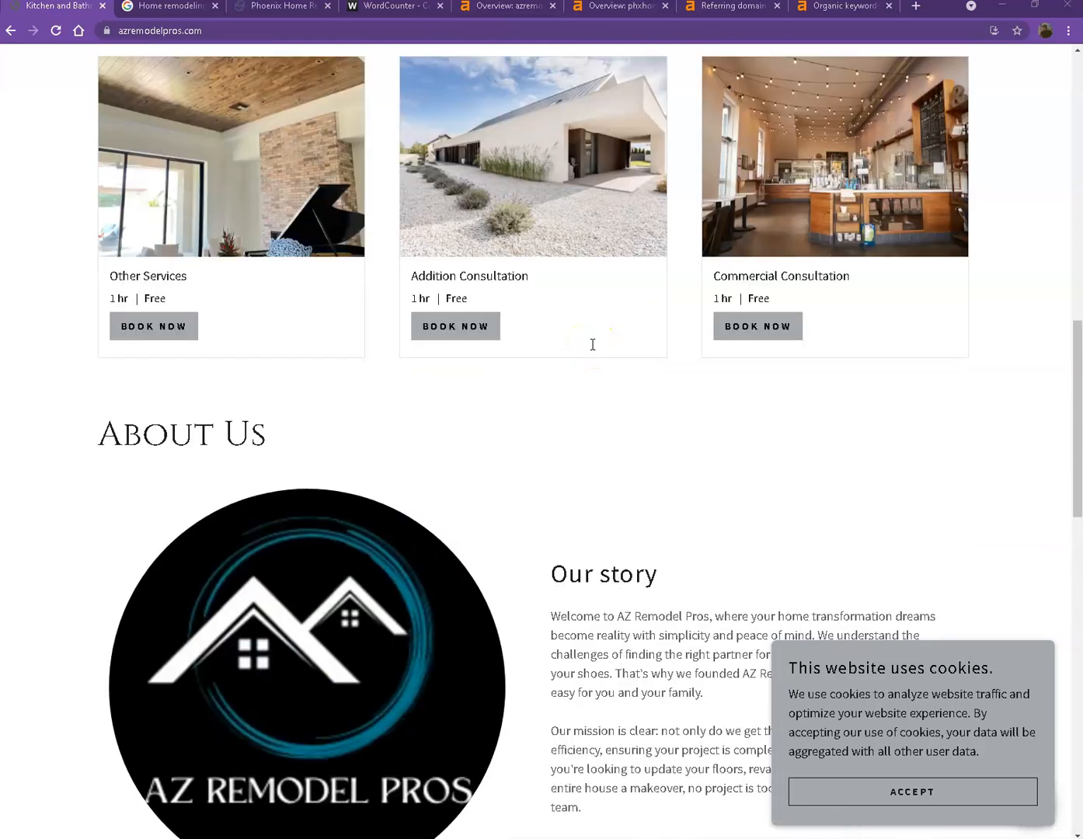
scroll(593, 345, up, 1)
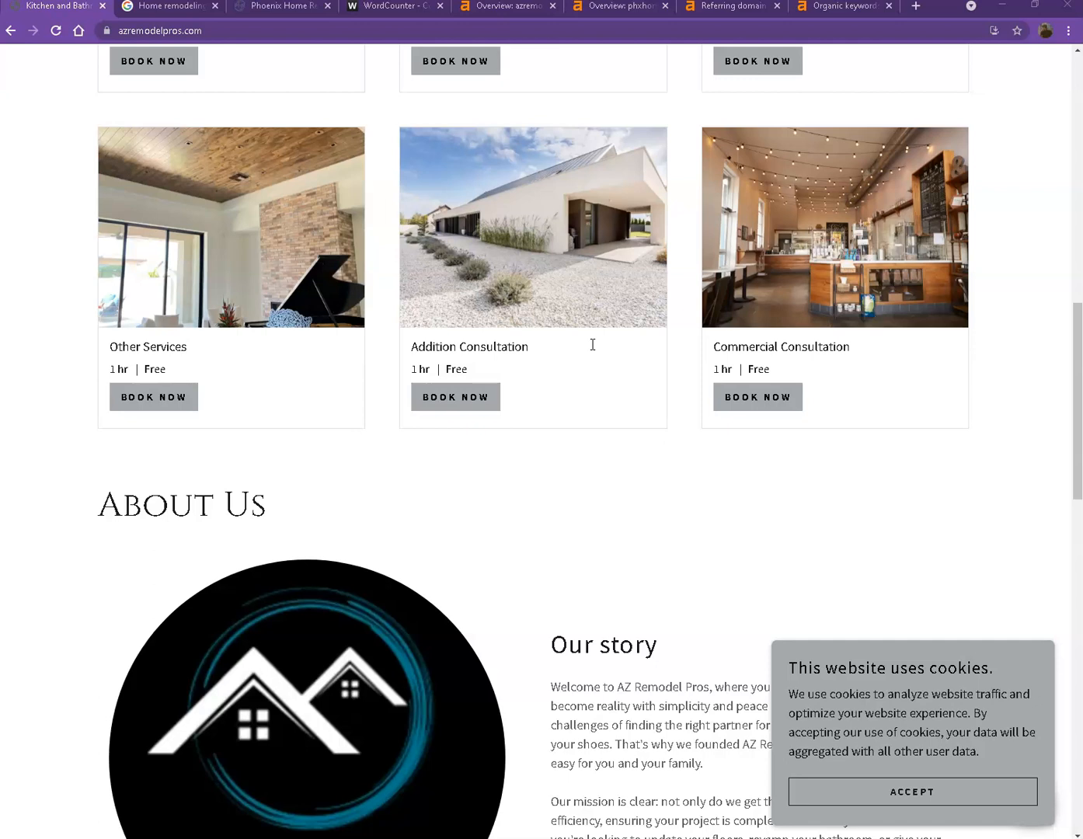
scroll(594, 345, up, 3)
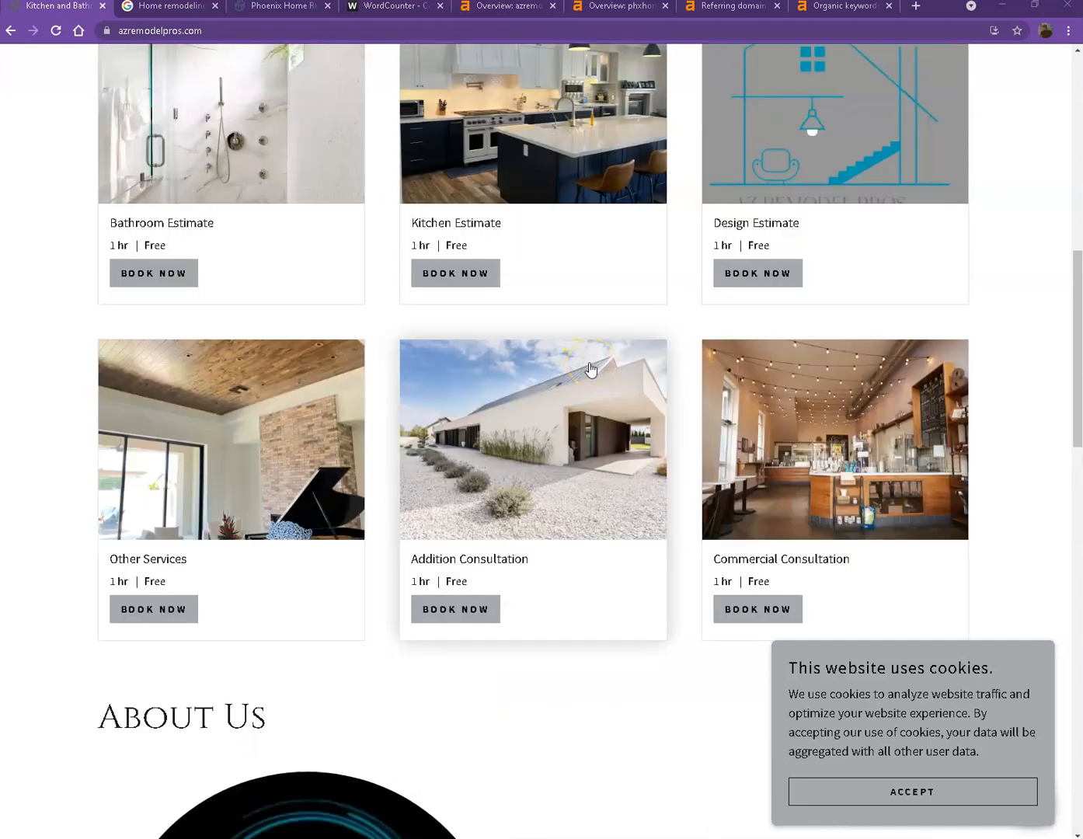
scroll(510, 417, up, 3)
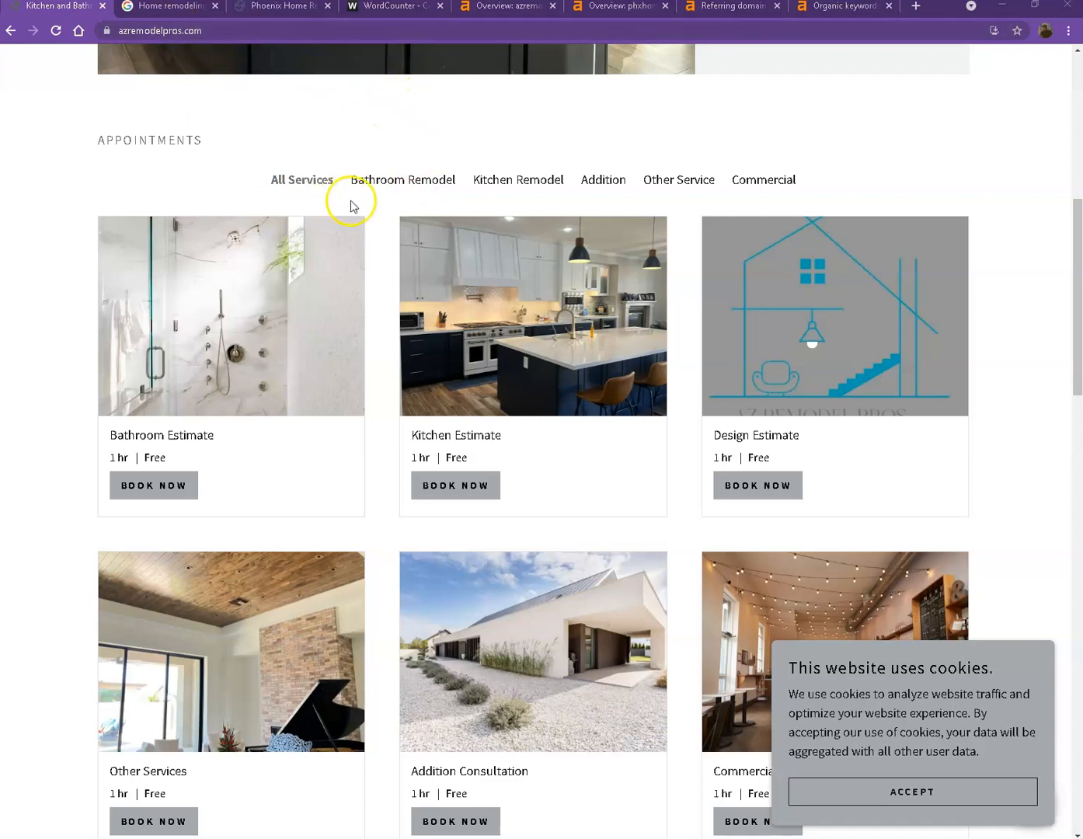
Copy all text from the AZ Remodel Pros home page into WordCounter, replacing the existing text, and check the word count.
scroll(436, 280, down, 7)
key(ctrl+a)
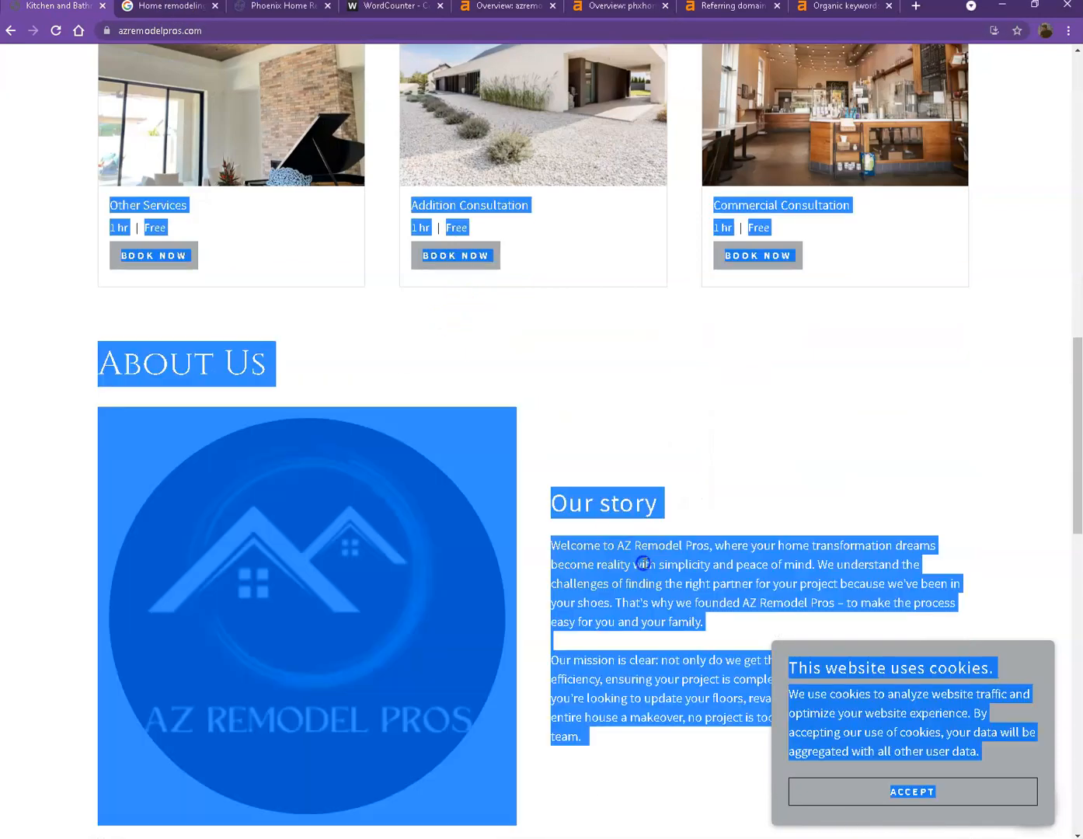
click(434, 9)
click(280, 324)
key(ctrl+a)
key(ctrl+v)
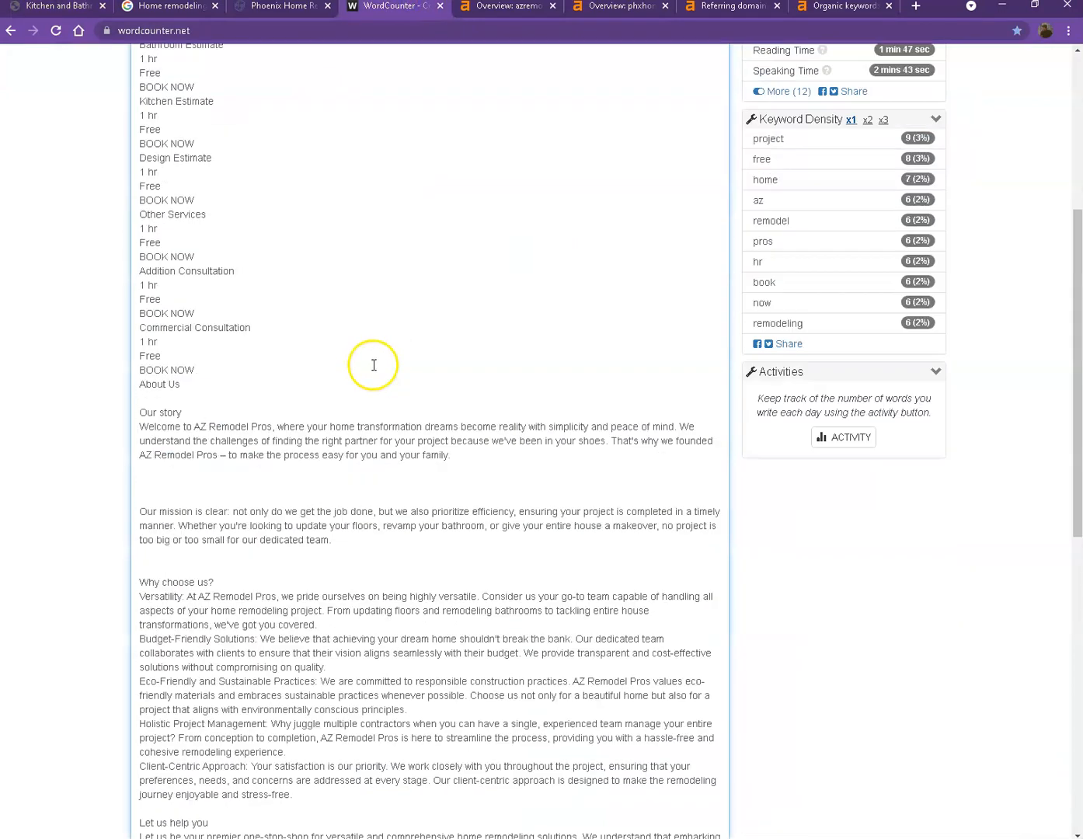
scroll(368, 363, up, 8)
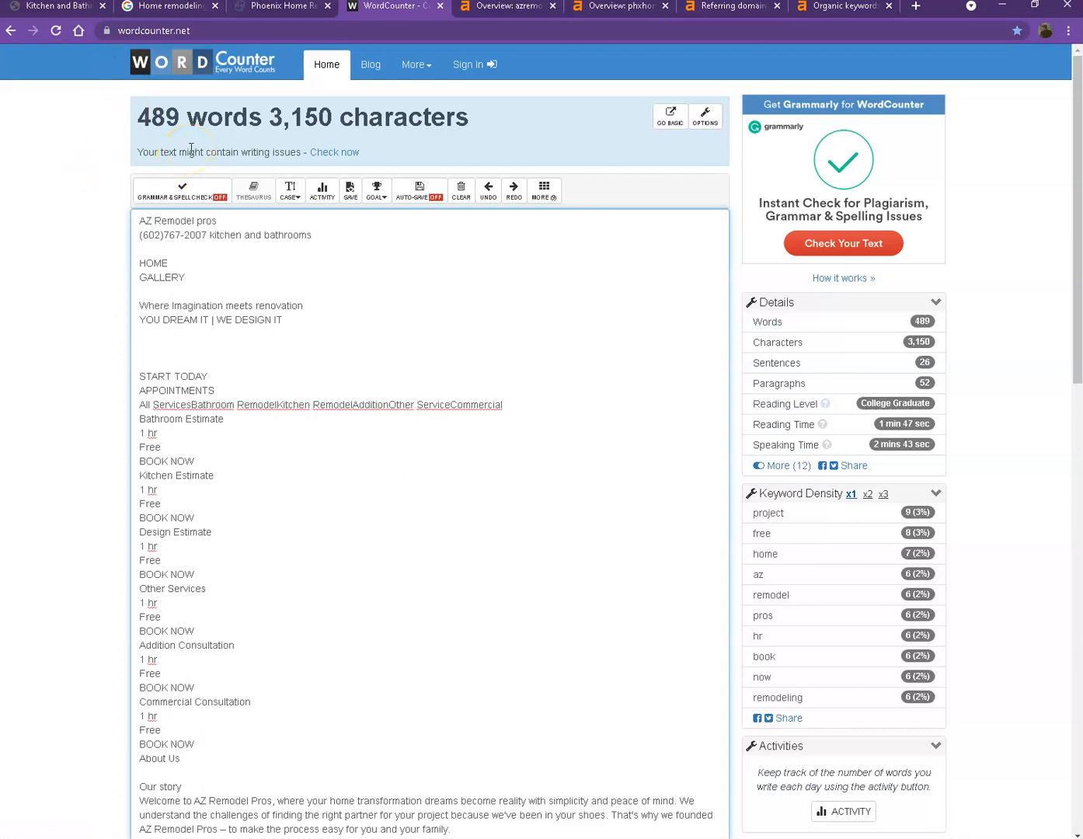
Return to the AZ Remodel Pros home page, clear the text selection and examine the main kitchen image section.
click(43, 7)
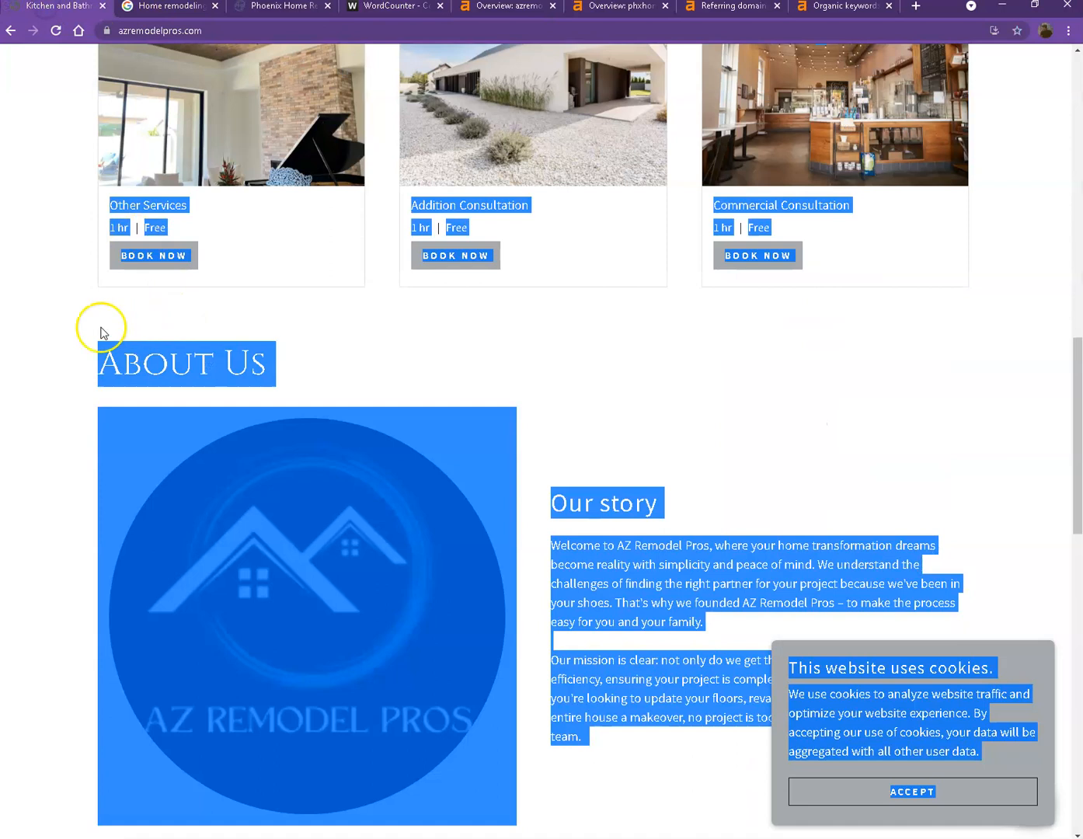
click(100, 333)
scroll(82, 332, up, 4)
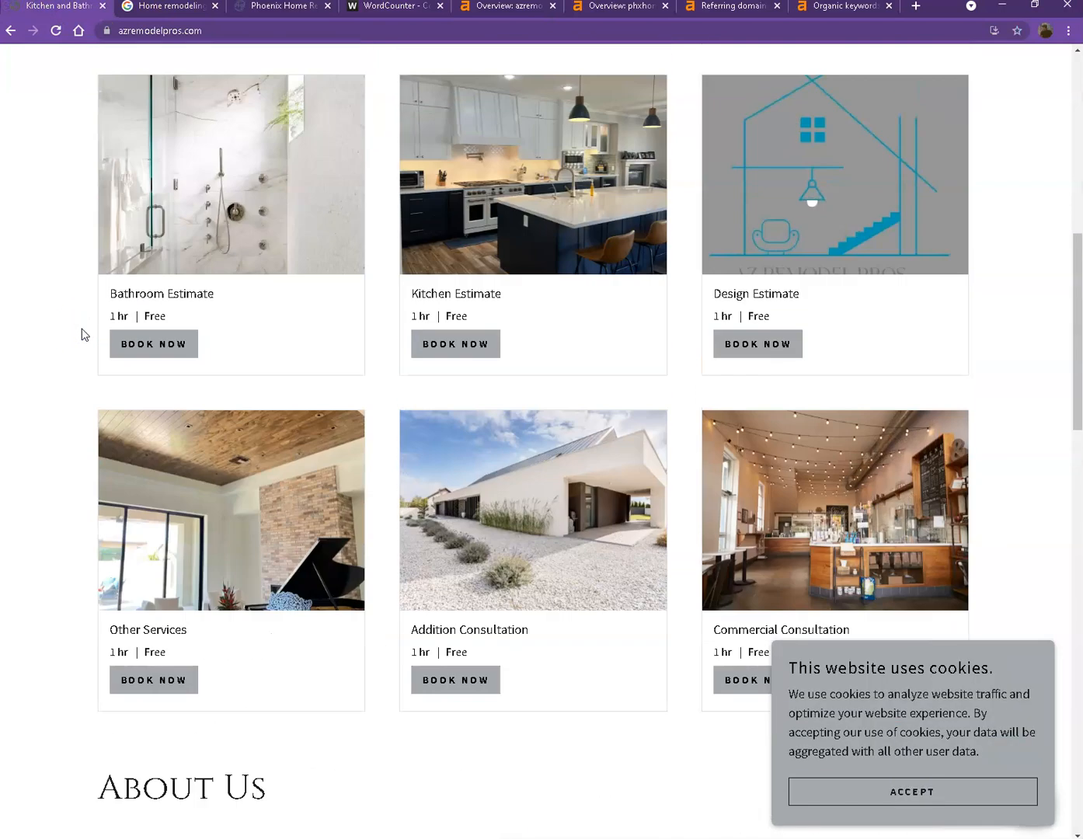
scroll(82, 334, up, 7)
right_click(303, 204)
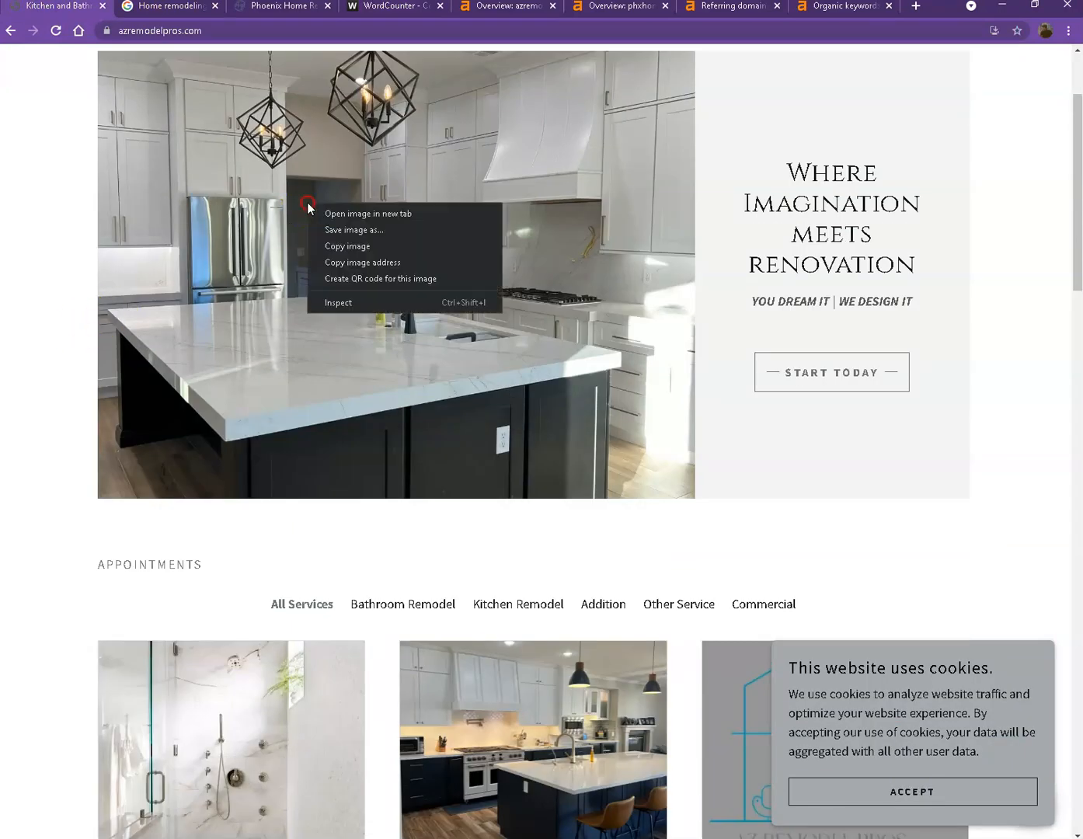
click(81, 164)
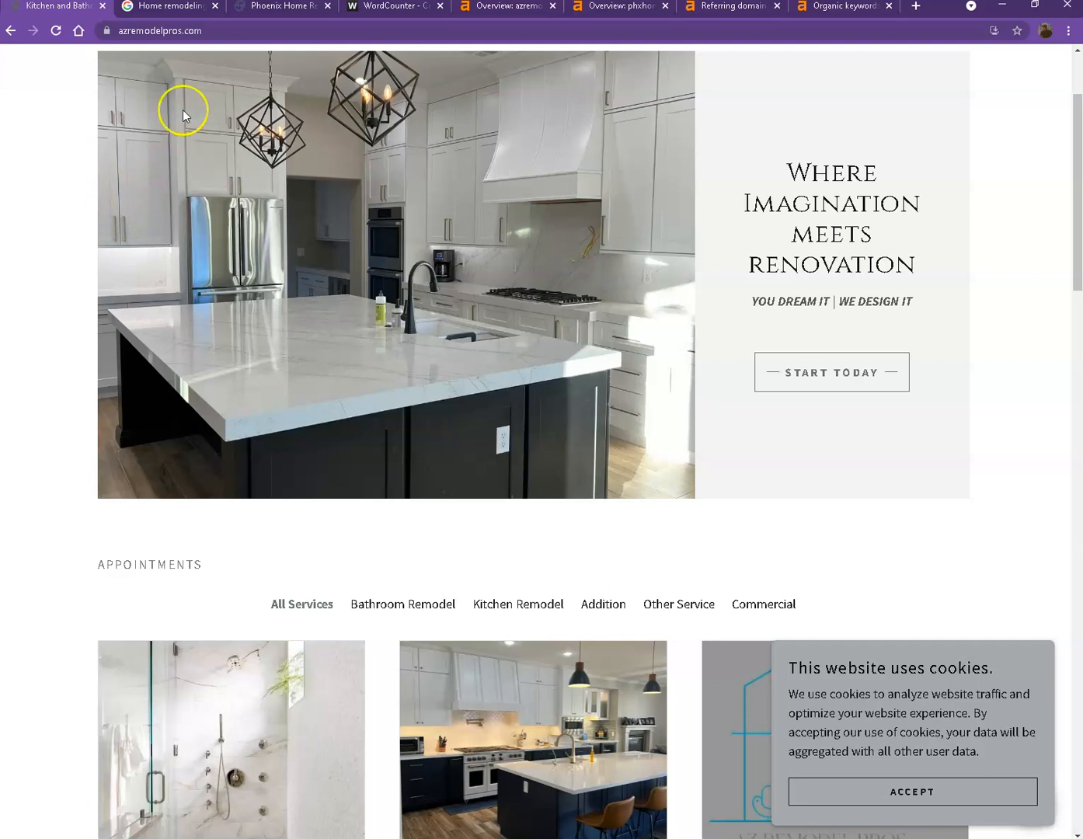
Examine the business listings in the Google results for "Home remodeling in Phoenix AZ", starting with the sponsored one.
click(172, 10)
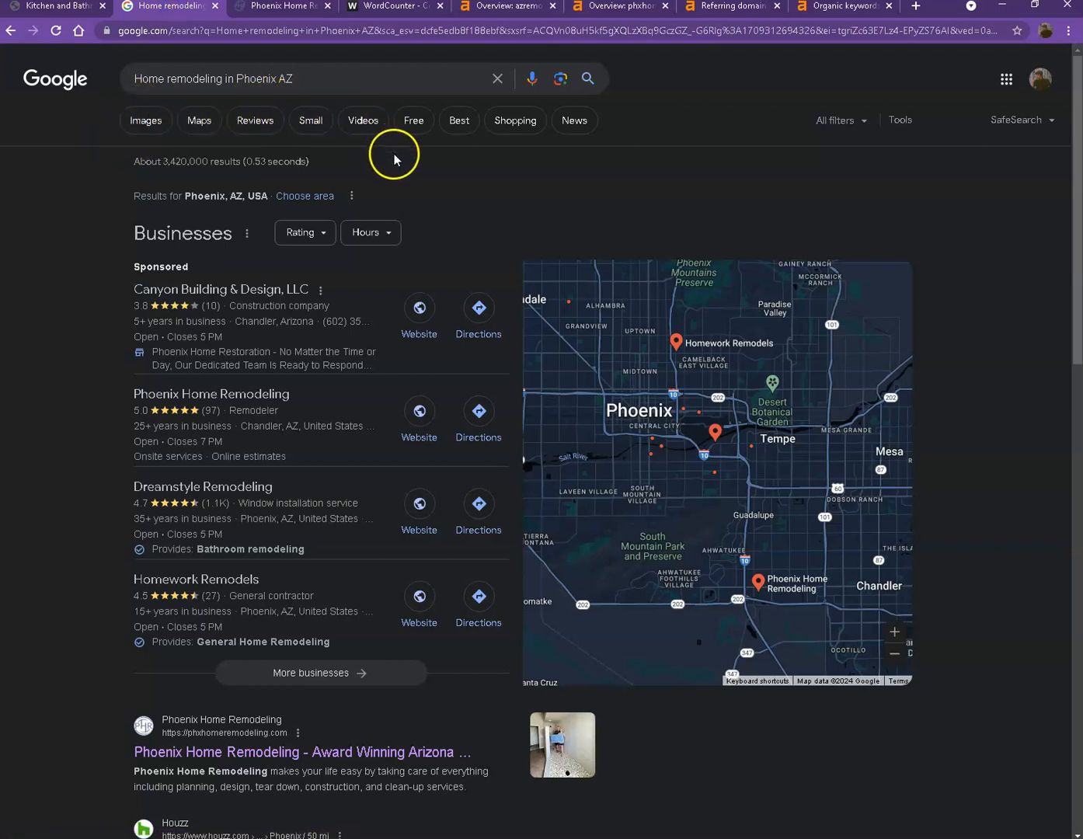
click(62, 9)
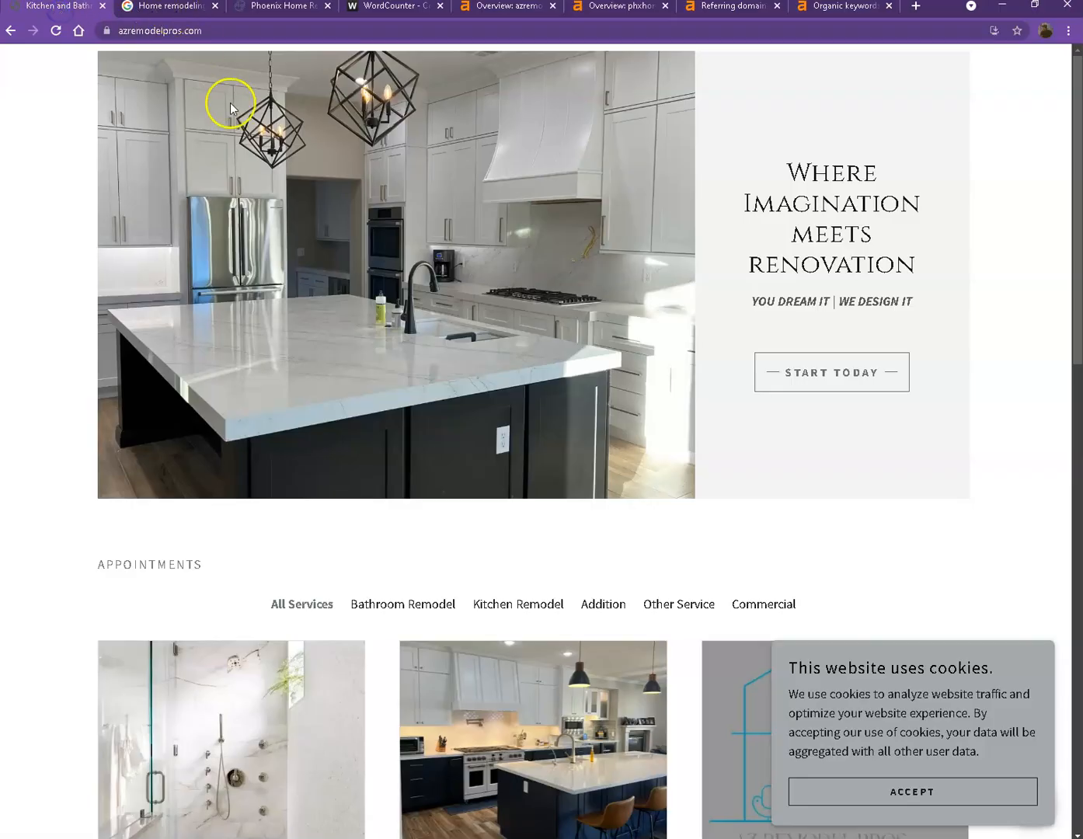
scroll(232, 105, up, 2)
click(196, 8)
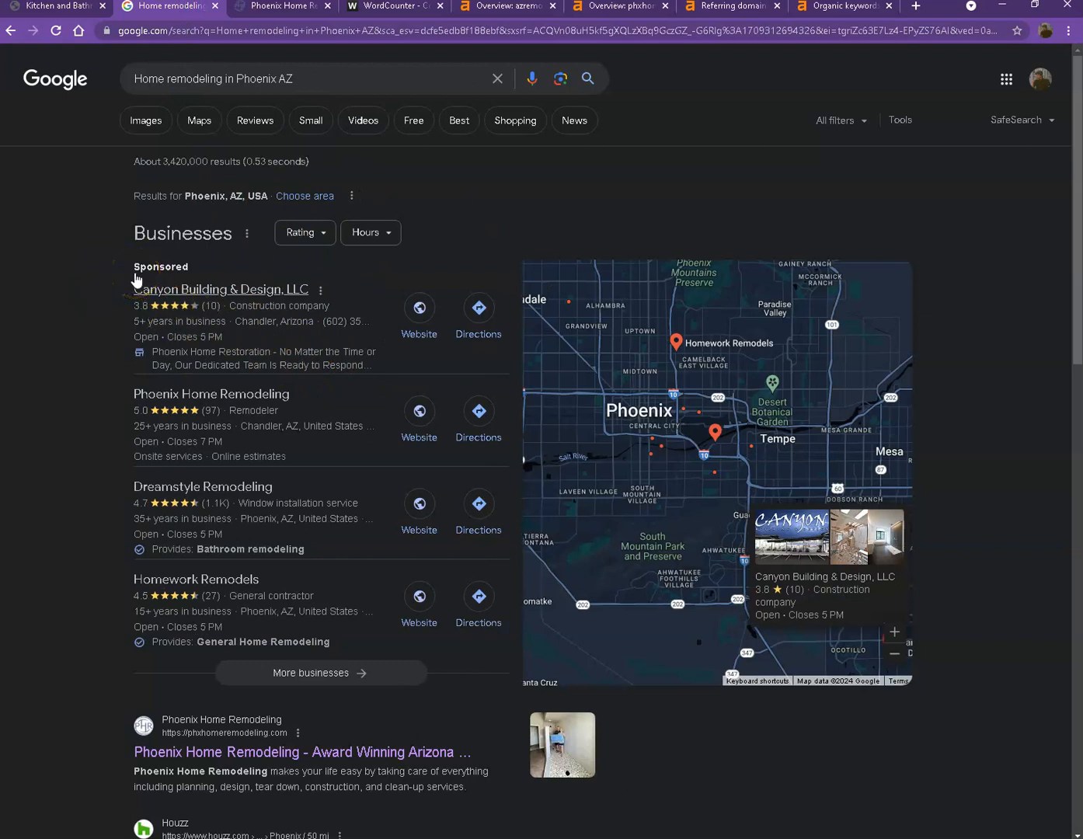
click(133, 310)
click(134, 295)
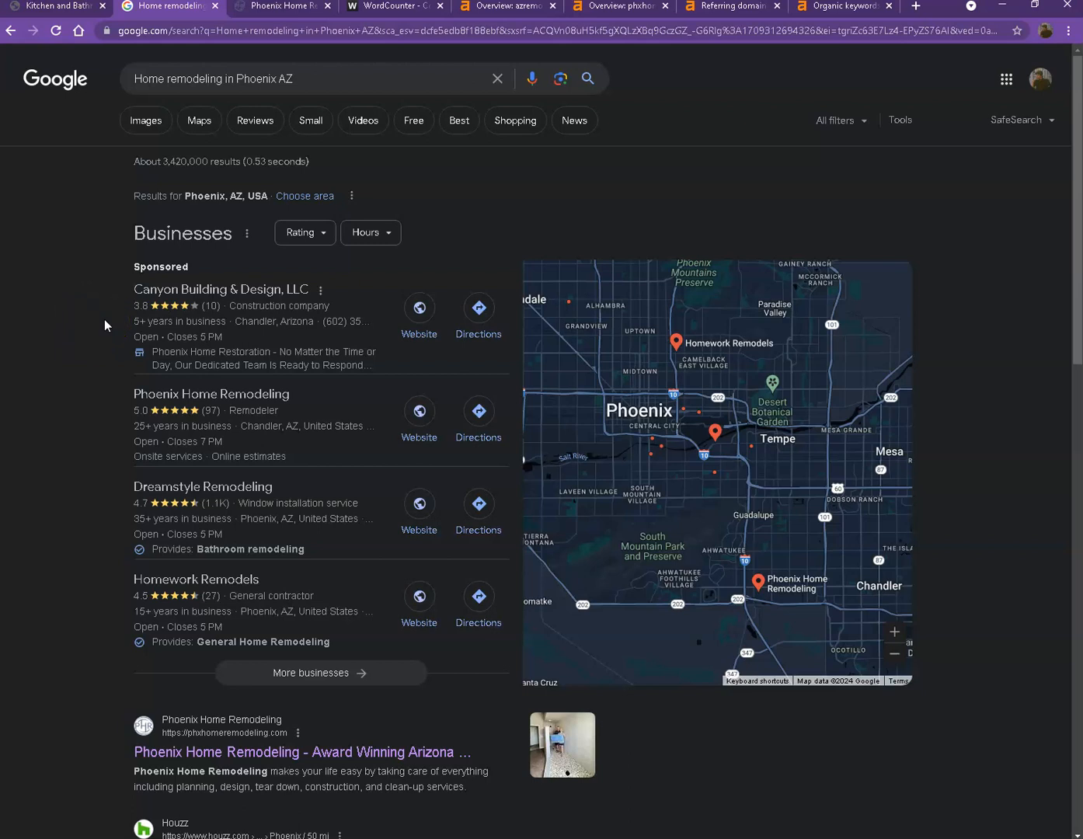
mouse_move(138, 329)
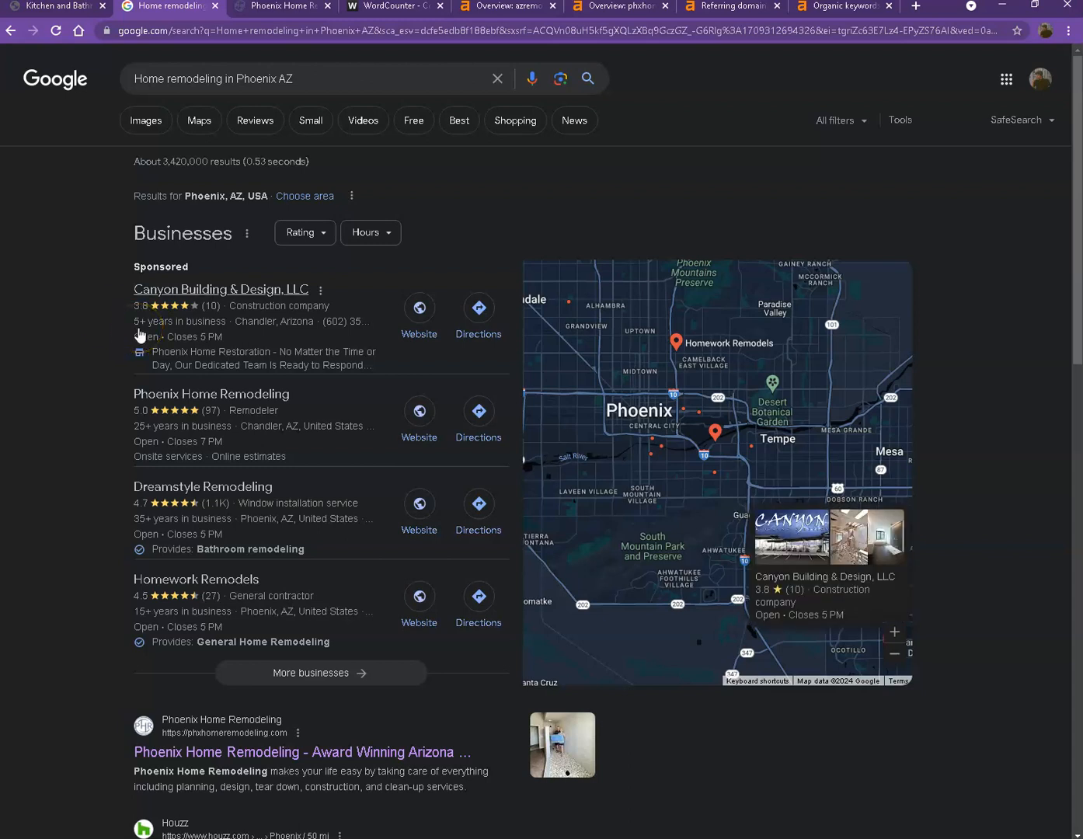
click(143, 330)
Look through the organic Google results below the map, down to the related searches and back to the top organic listing.
scroll(145, 367, down, 4)
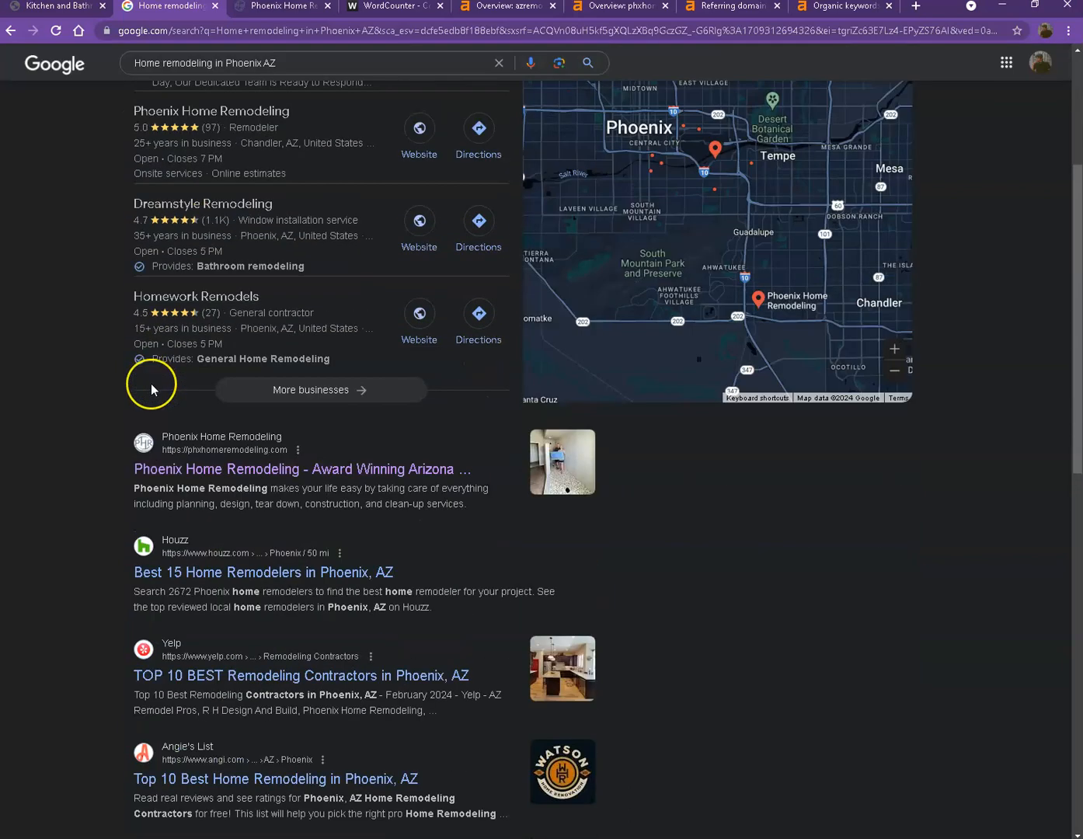
scroll(150, 384, down, 2)
scroll(151, 383, down, 2)
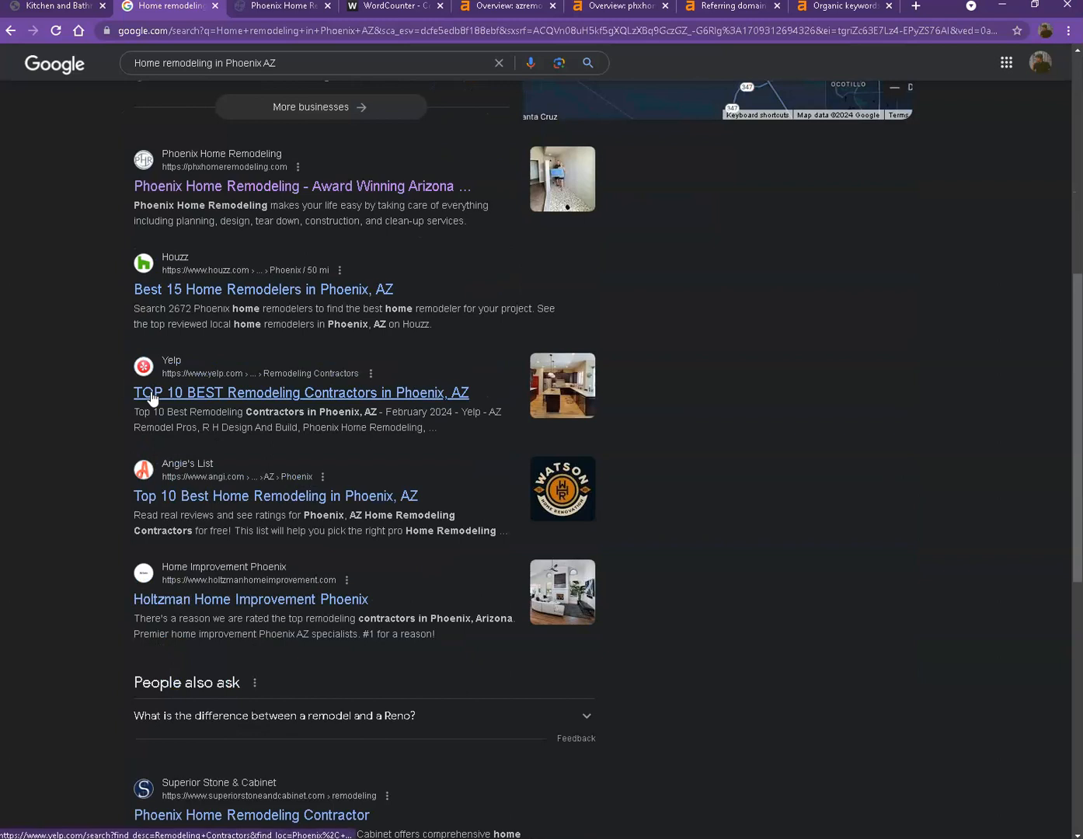
scroll(154, 399, down, 2)
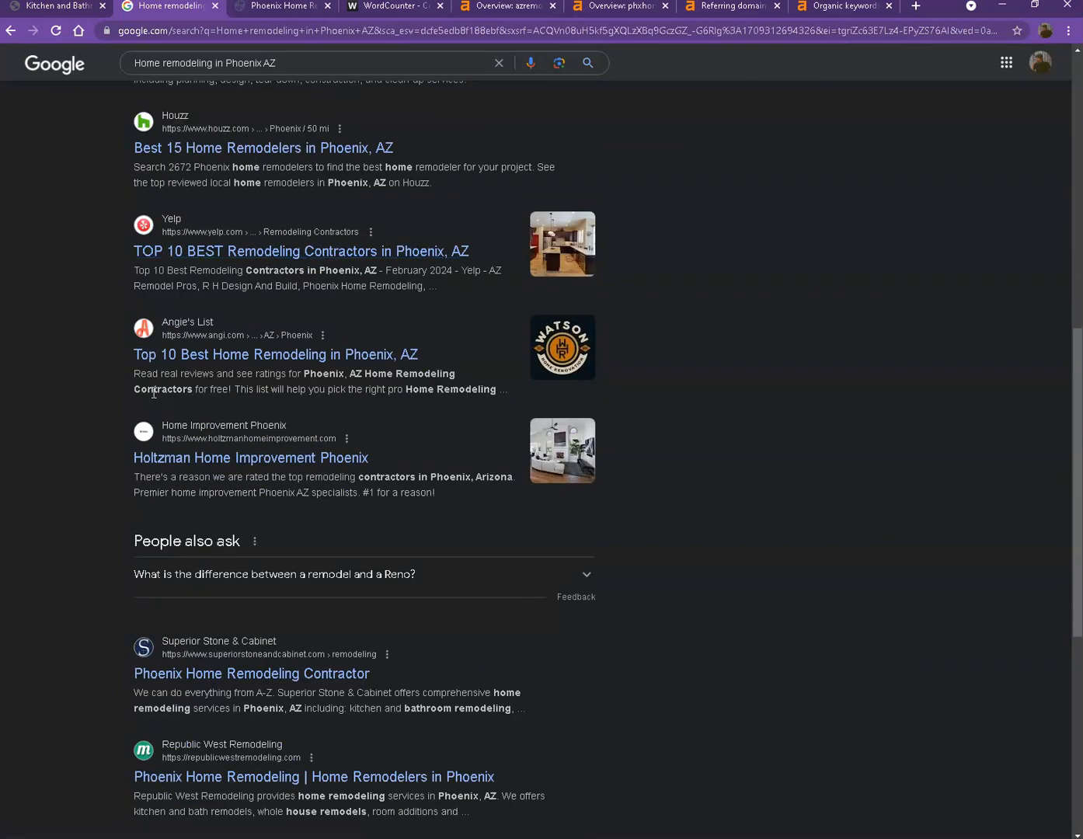
scroll(132, 433, down, 2)
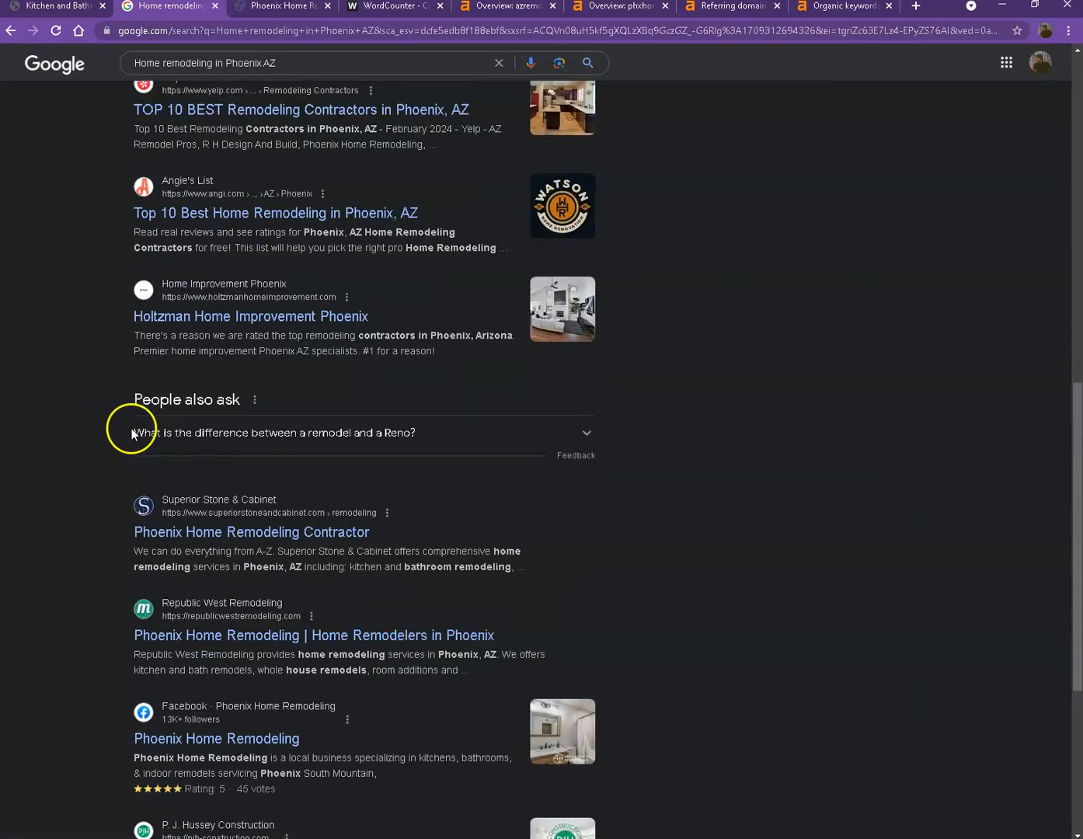
scroll(132, 433, down, 4)
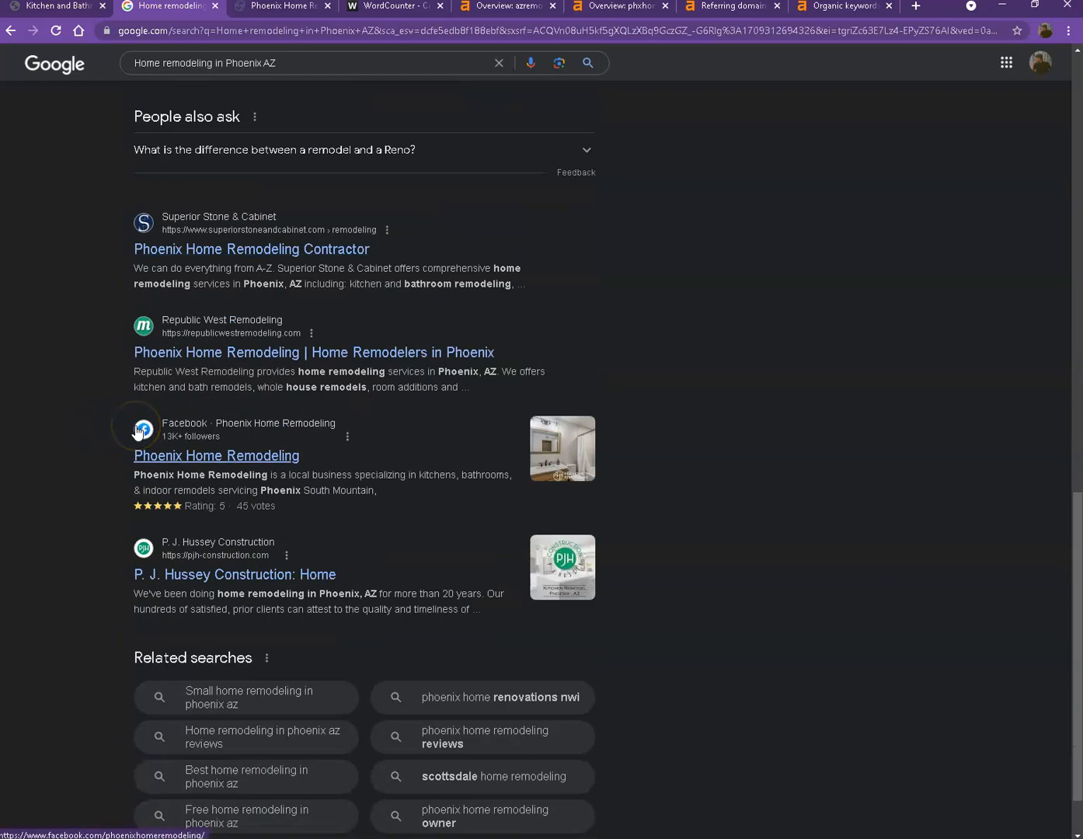
scroll(138, 433, up, 8)
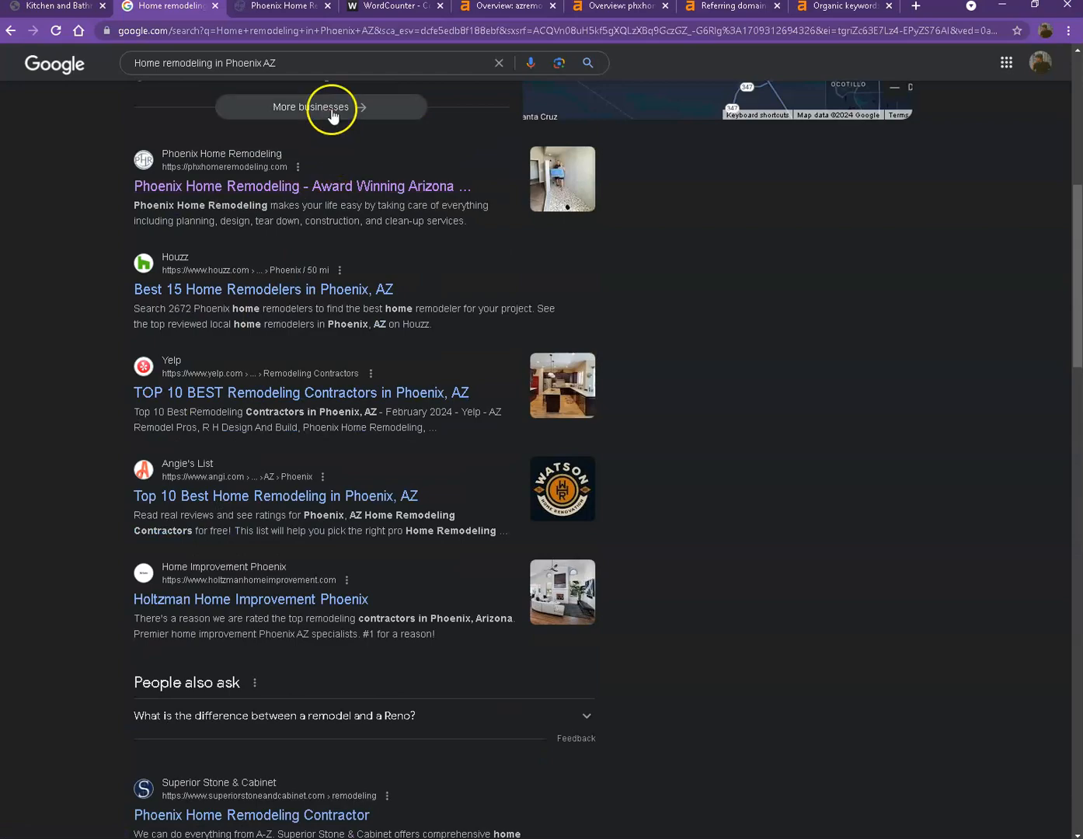
Switch to the competitor site phxhomeremodeling.com and review its home page content from services to customer reviews.
click(304, 15)
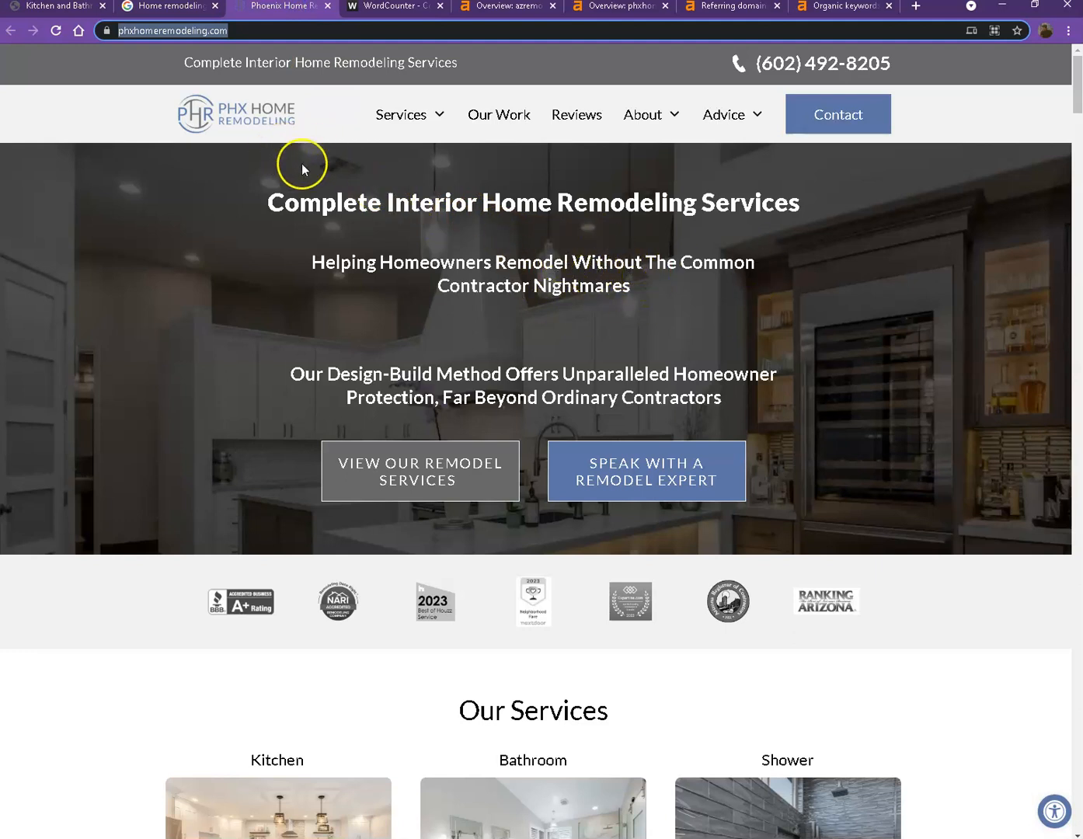
scroll(875, 268, down, 3)
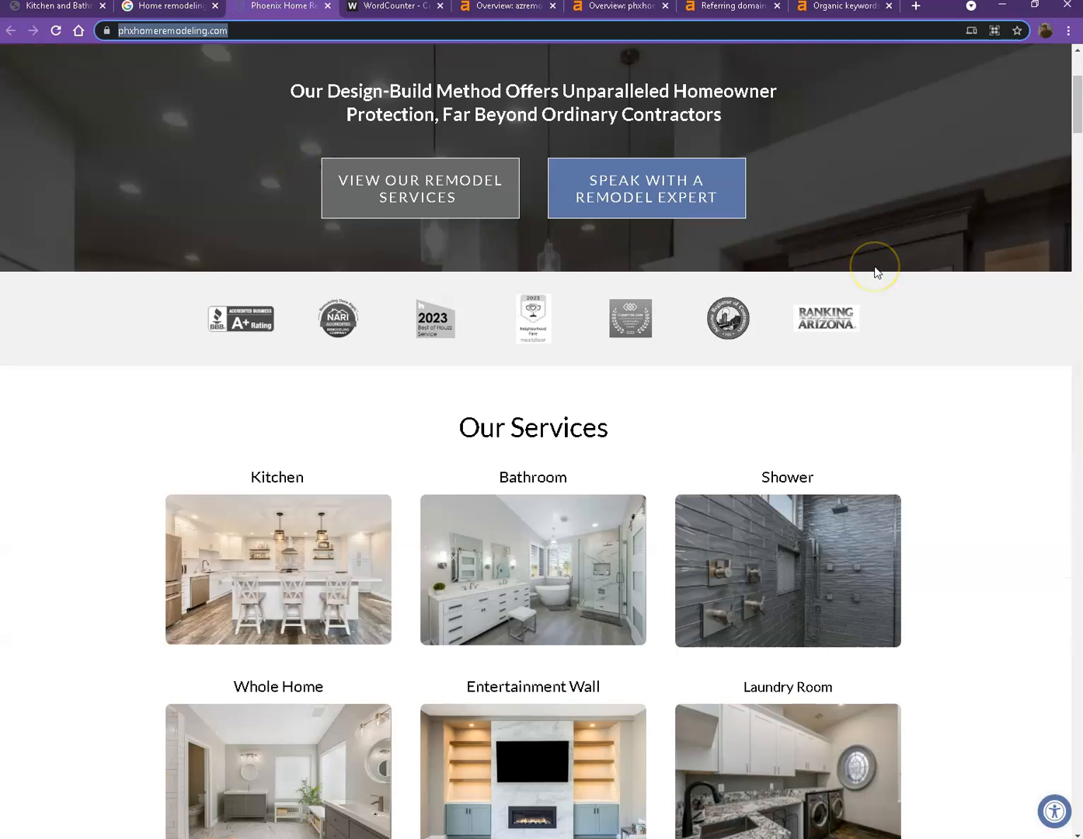
scroll(877, 268, down, 8)
scroll(879, 271, down, 15)
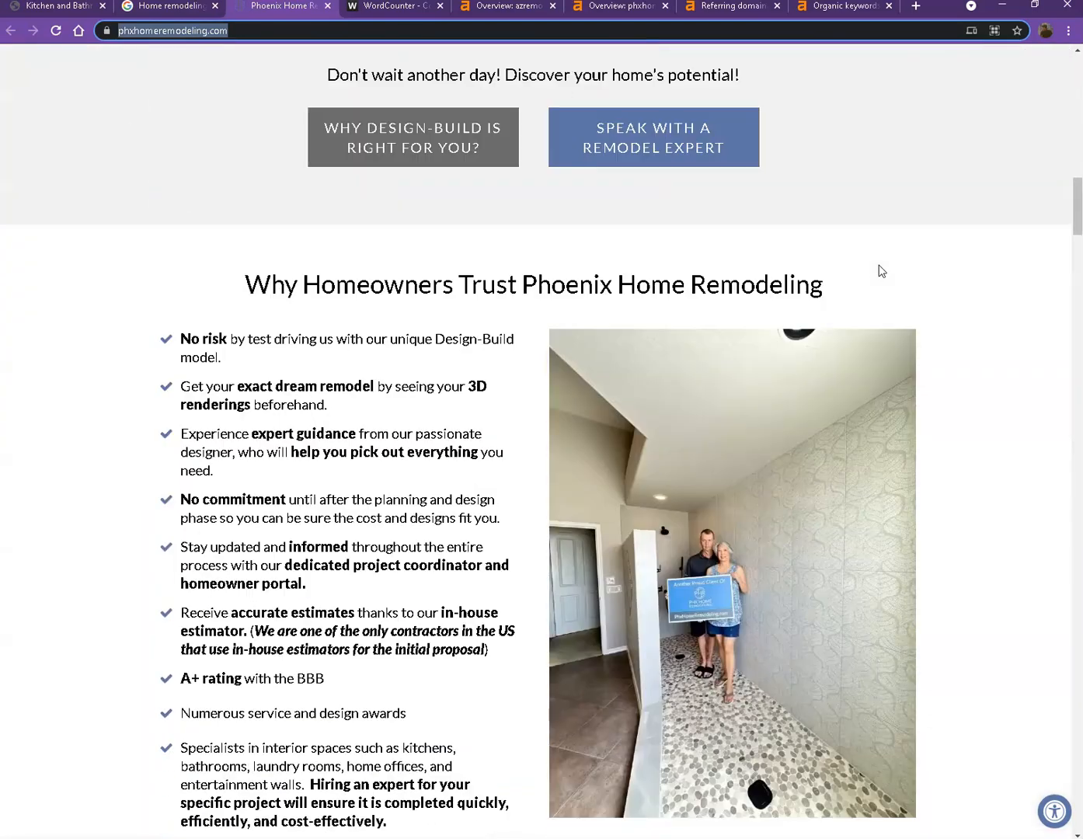
scroll(882, 271, down, 20)
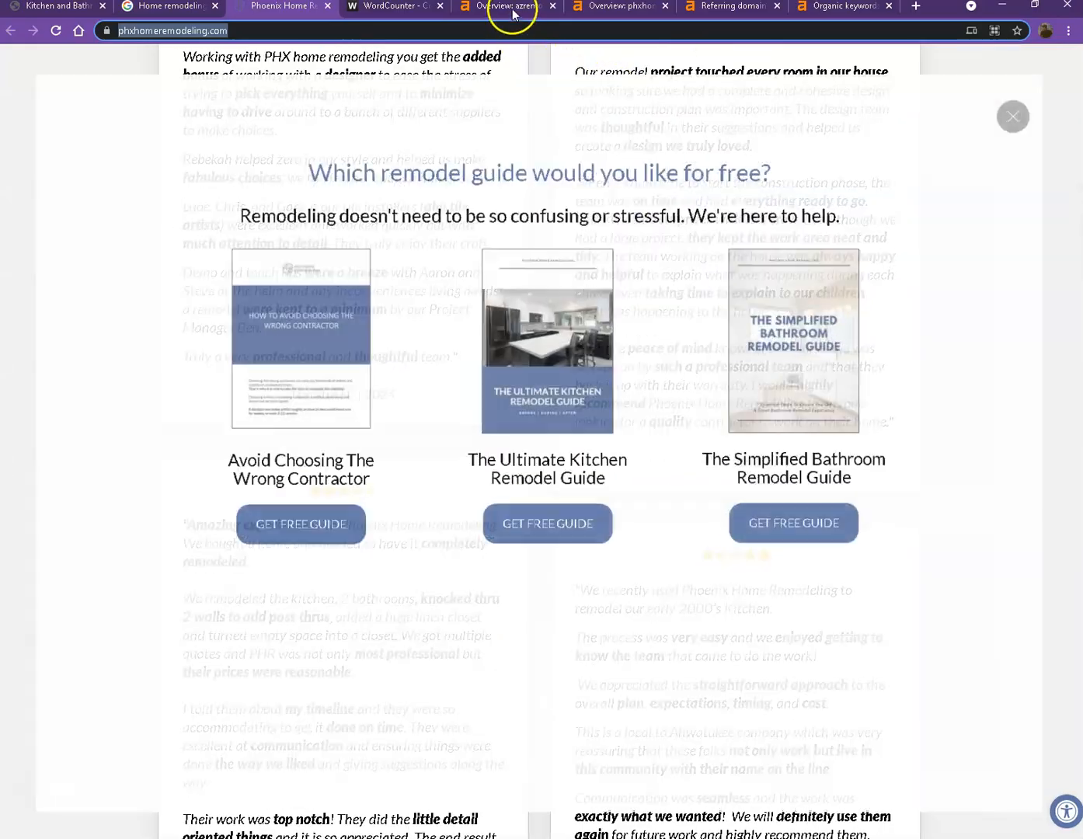
Compare the backlink and organic search metrics of azremodelpros.com and phxhomeremodeling.com in their Ahrefs overviews.
click(512, 7)
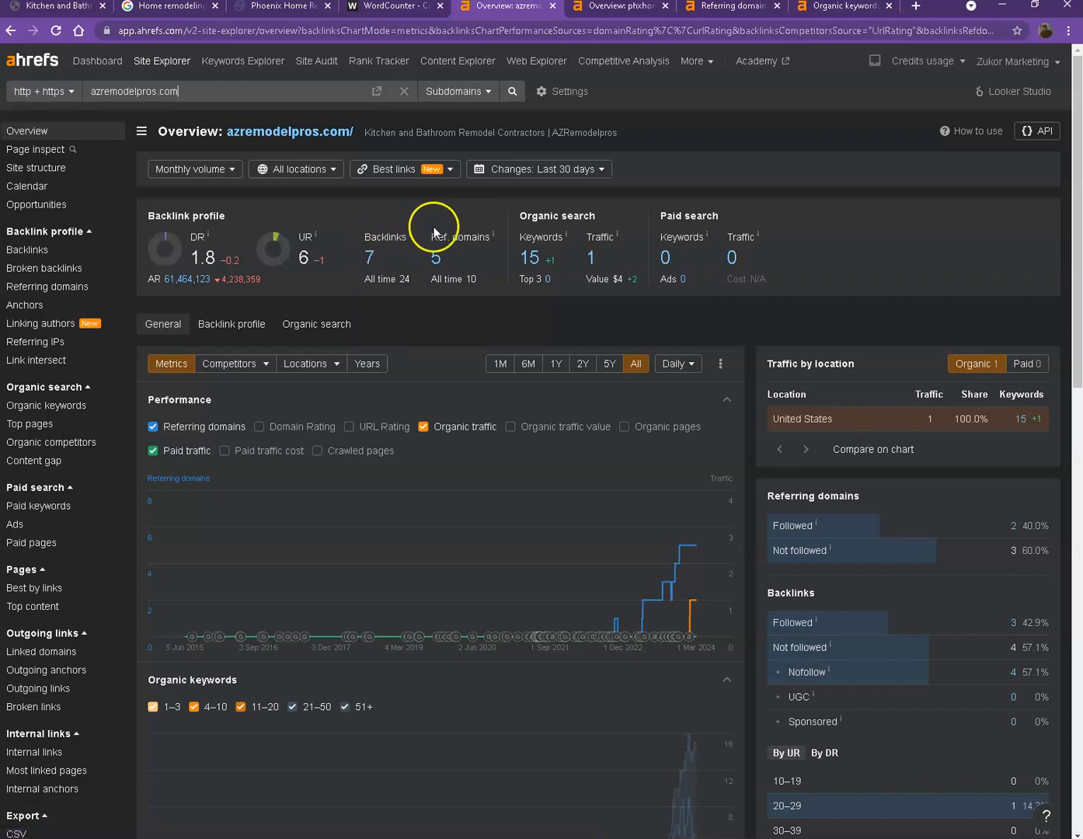
click(605, 9)
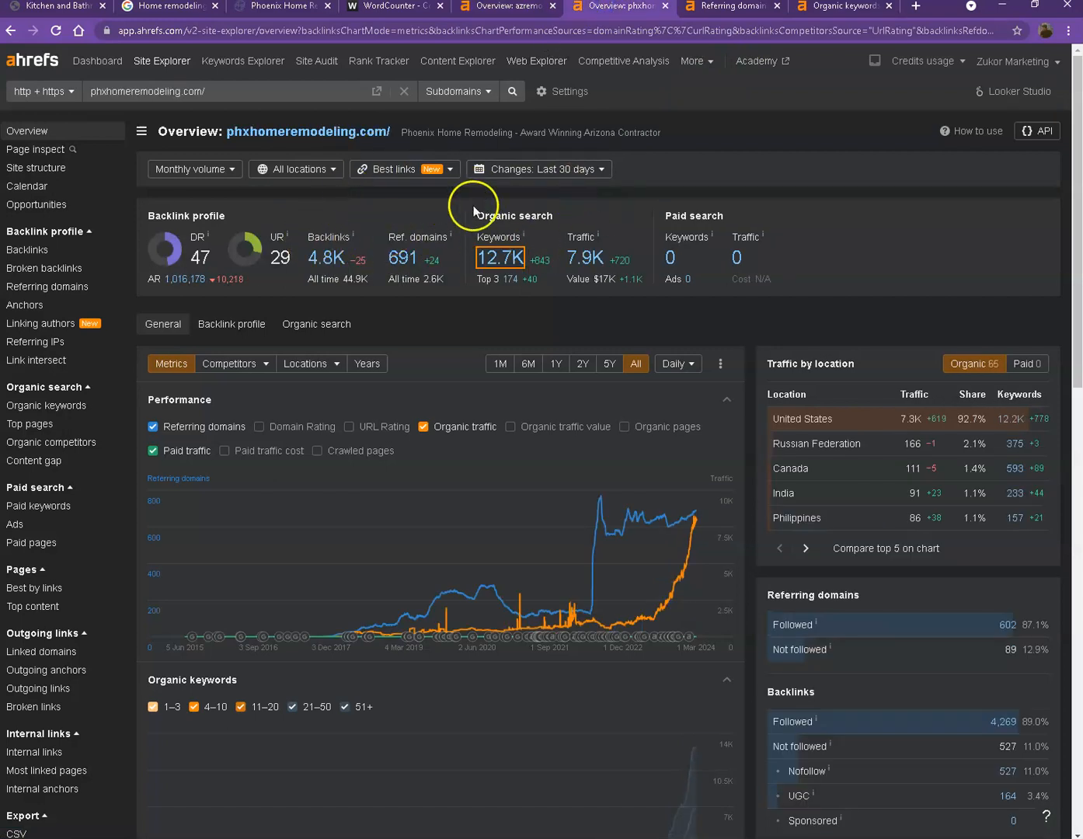
mouse_move(451, 244)
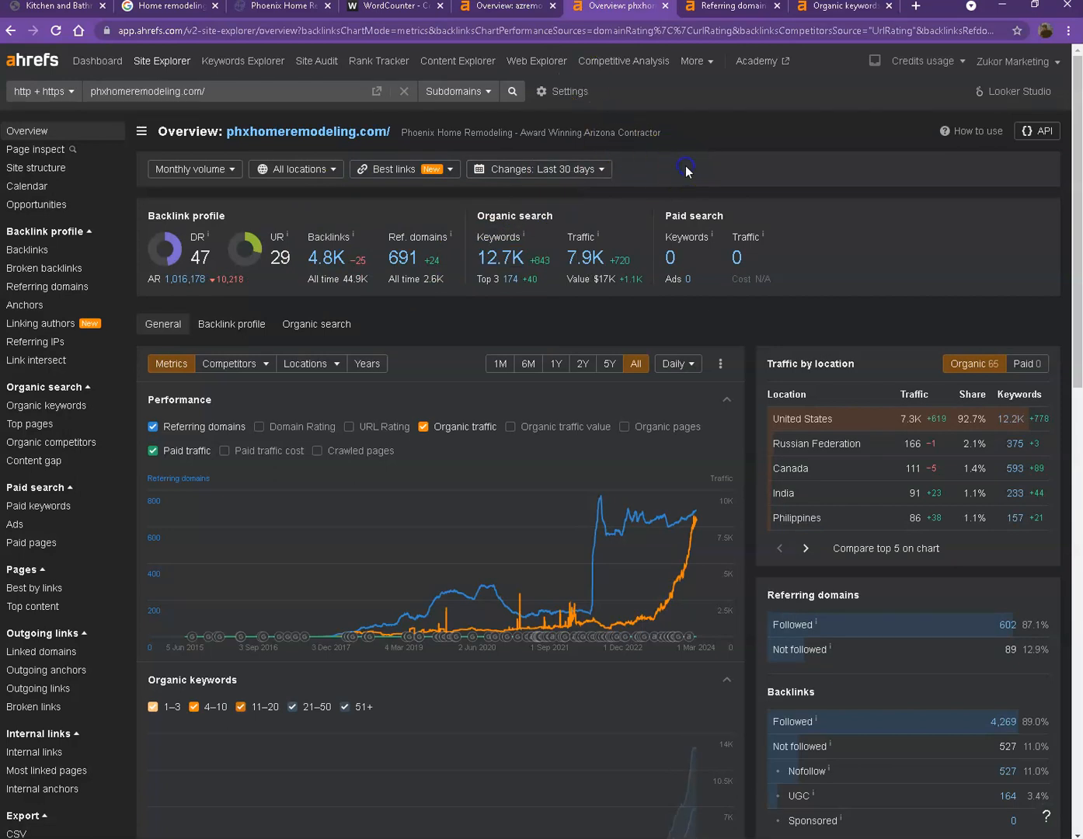
Recheck the organic keywords, traffic and performance chart of azremodelpros.com against phxhomeremodeling.com, alternating between their Ahrefs overviews.
click(509, 8)
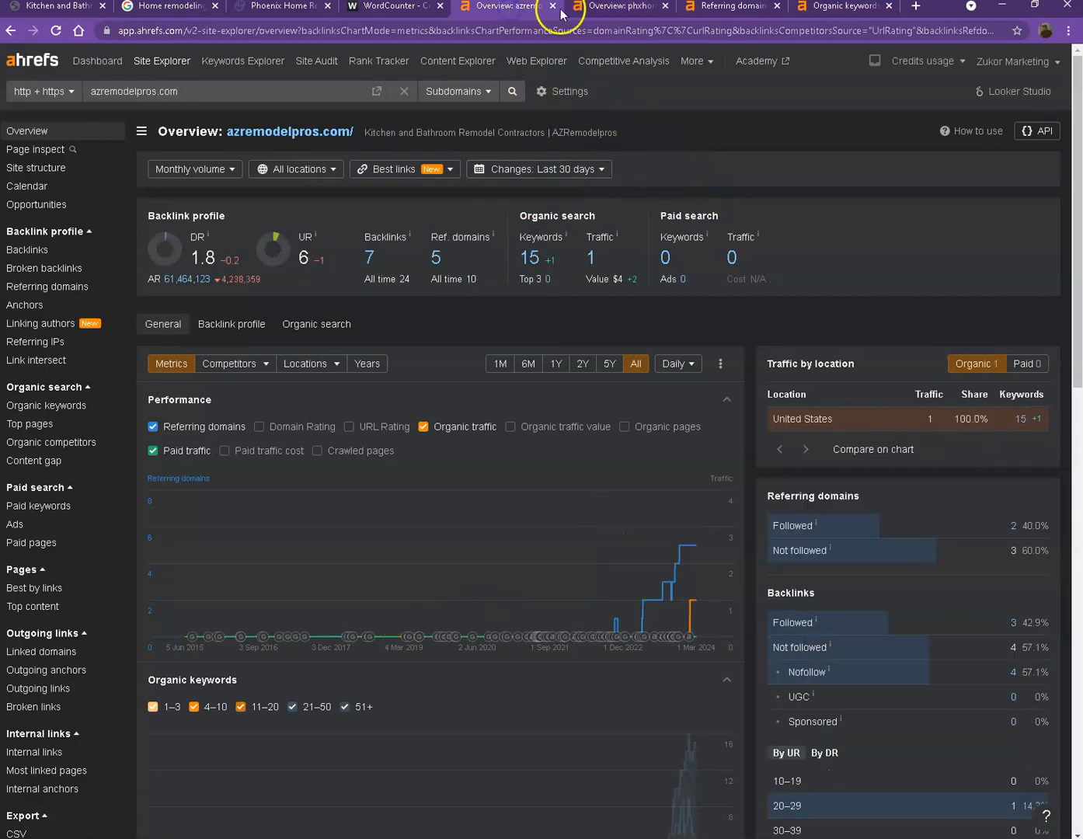
click(614, 8)
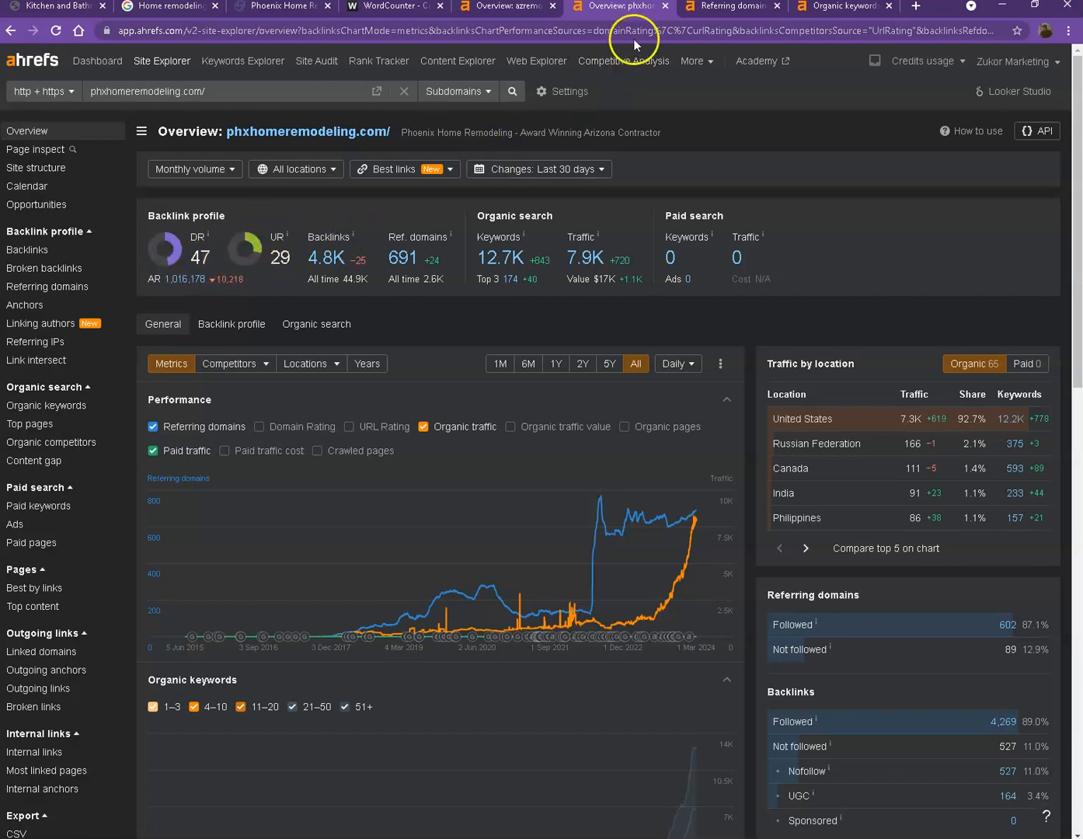
click(519, 14)
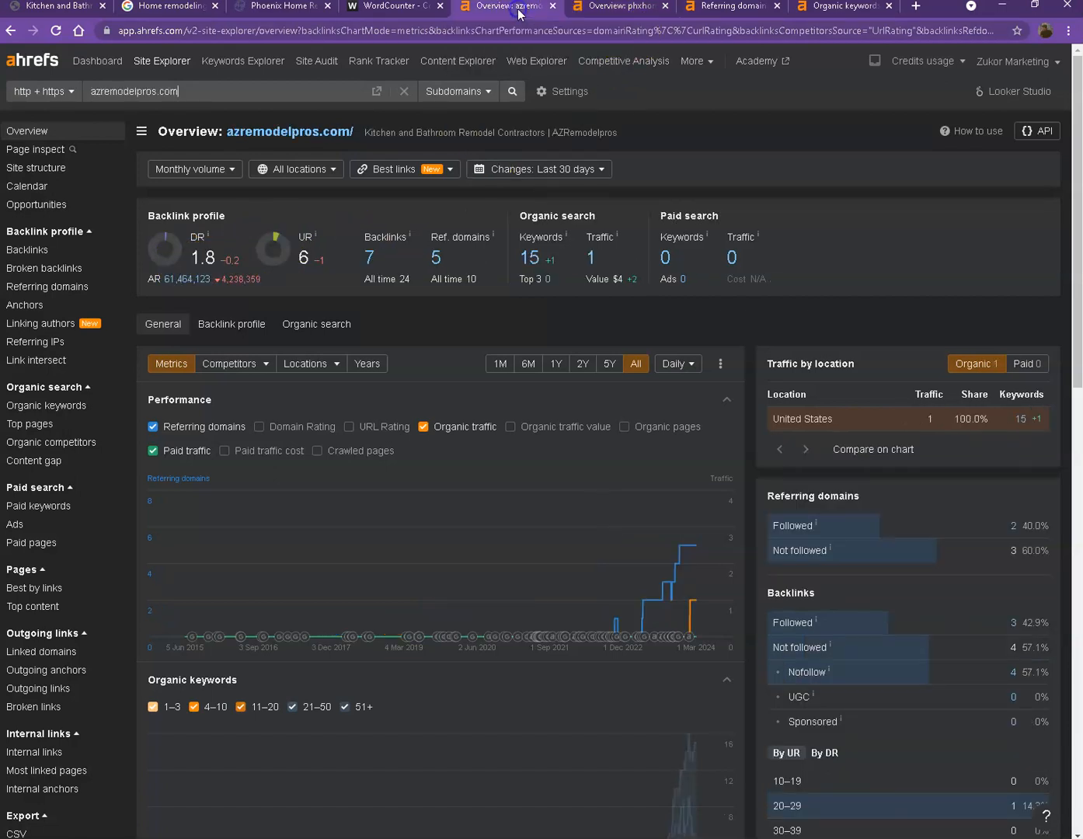
click(604, 11)
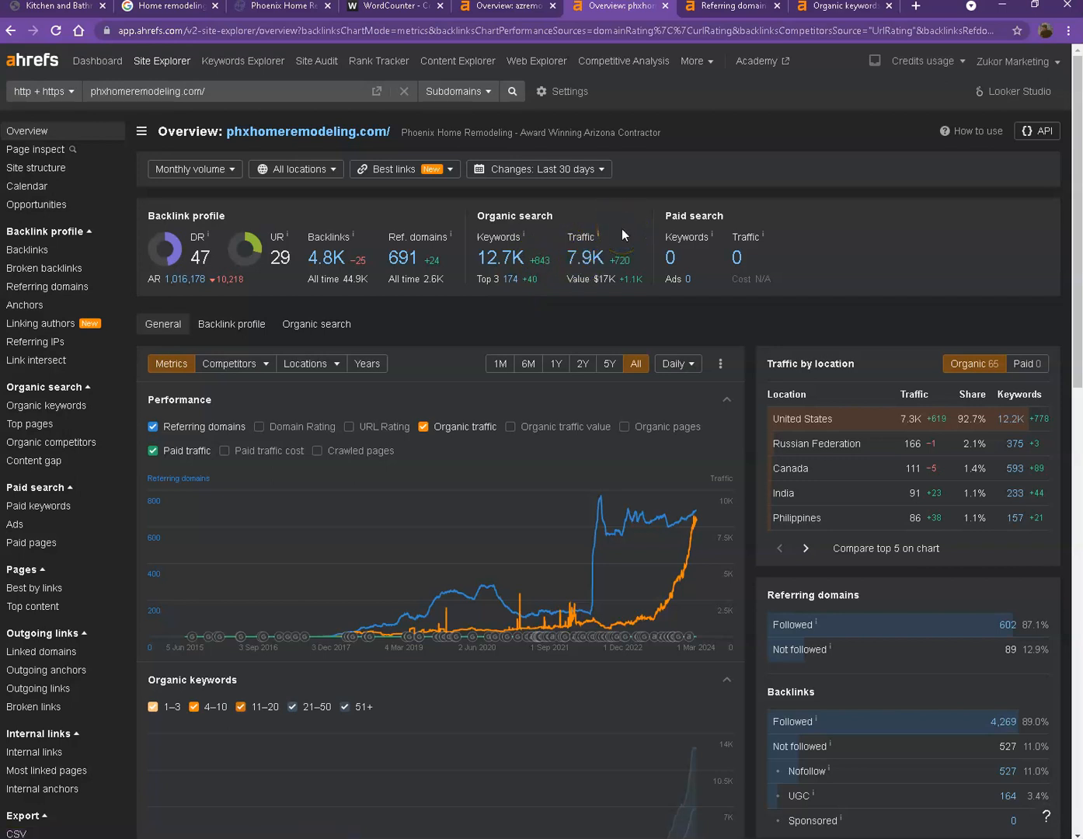
Review the Referring domains report of phxhomeremodeling.com down to the end of its first page and back up.
click(717, 13)
click(831, 9)
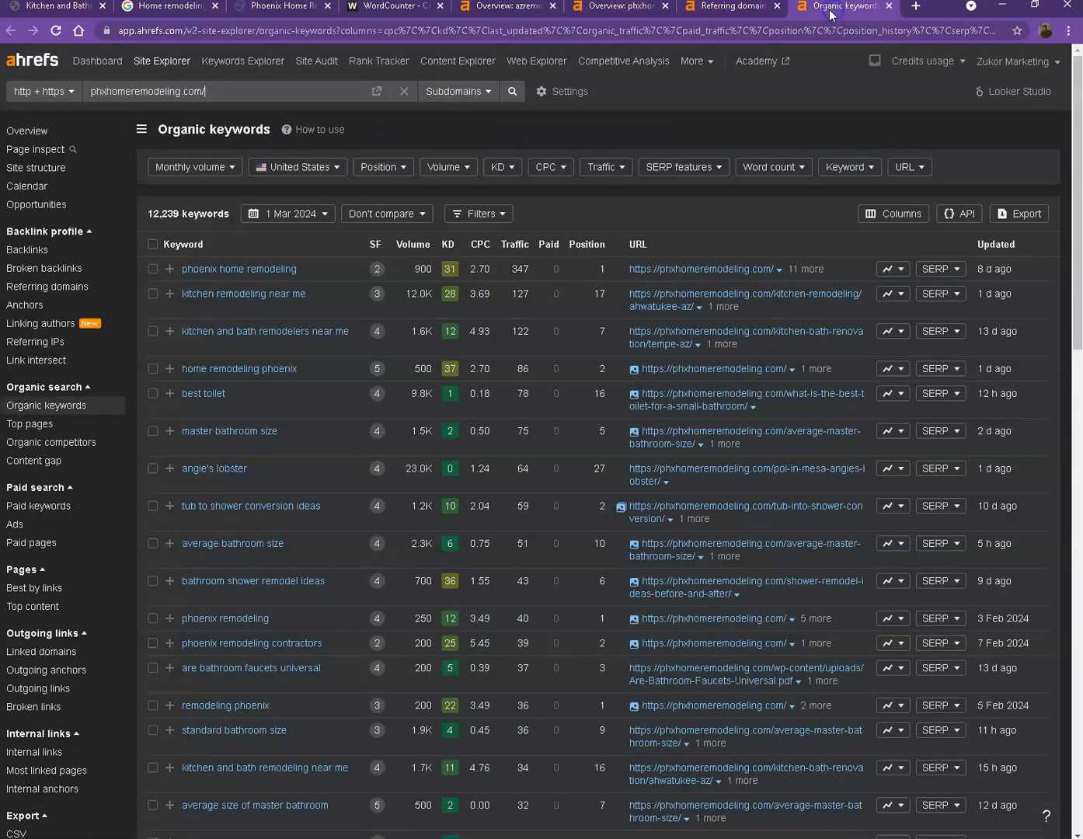
click(735, 14)
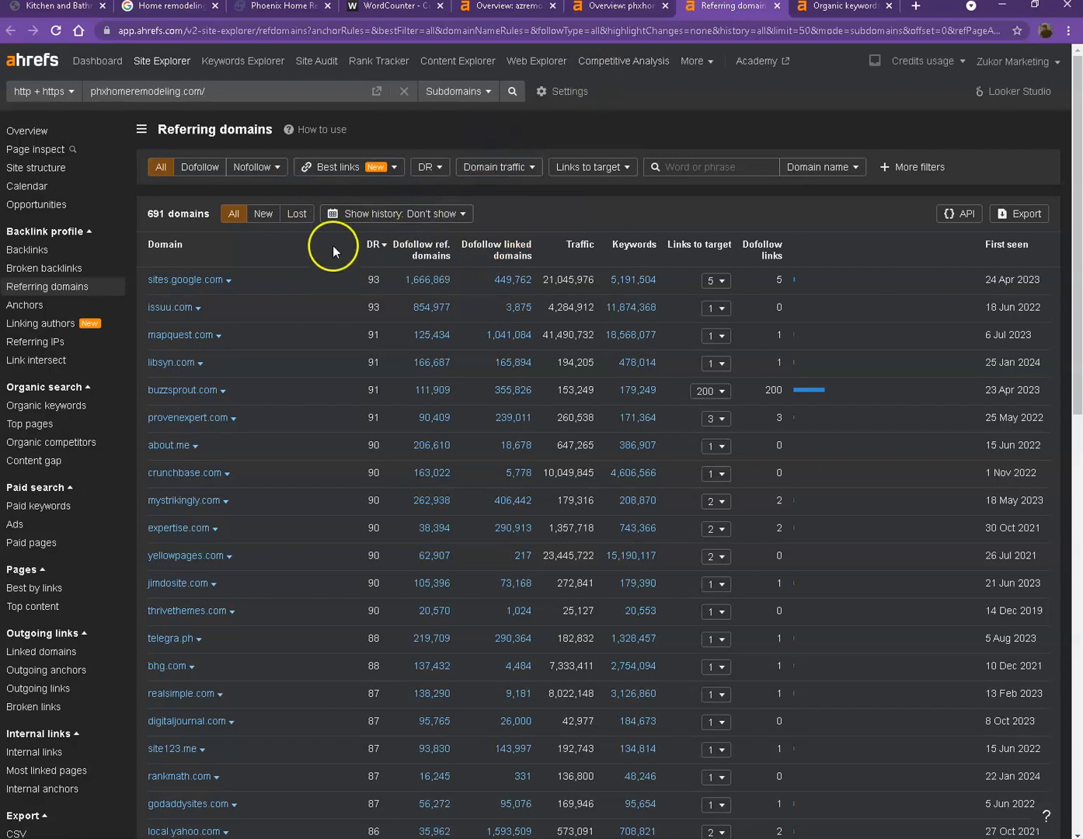
scroll(328, 309, down, 10)
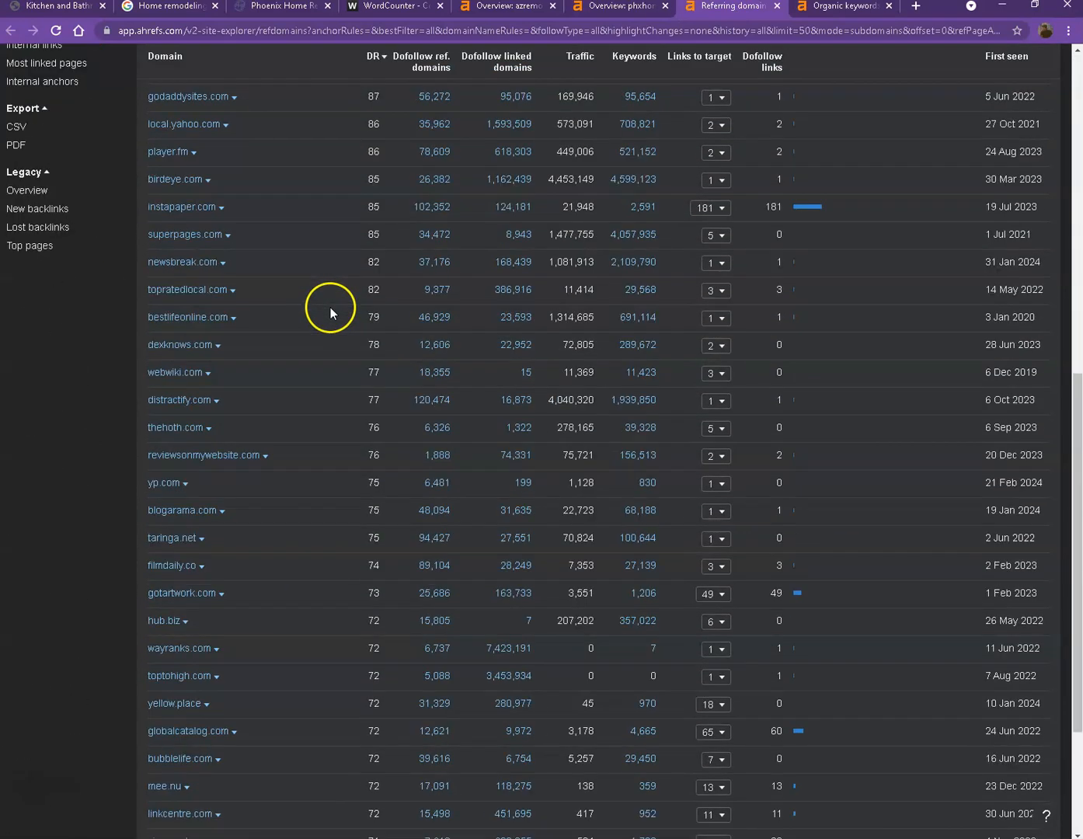
scroll(330, 306, down, 1)
scroll(332, 303, up, 9)
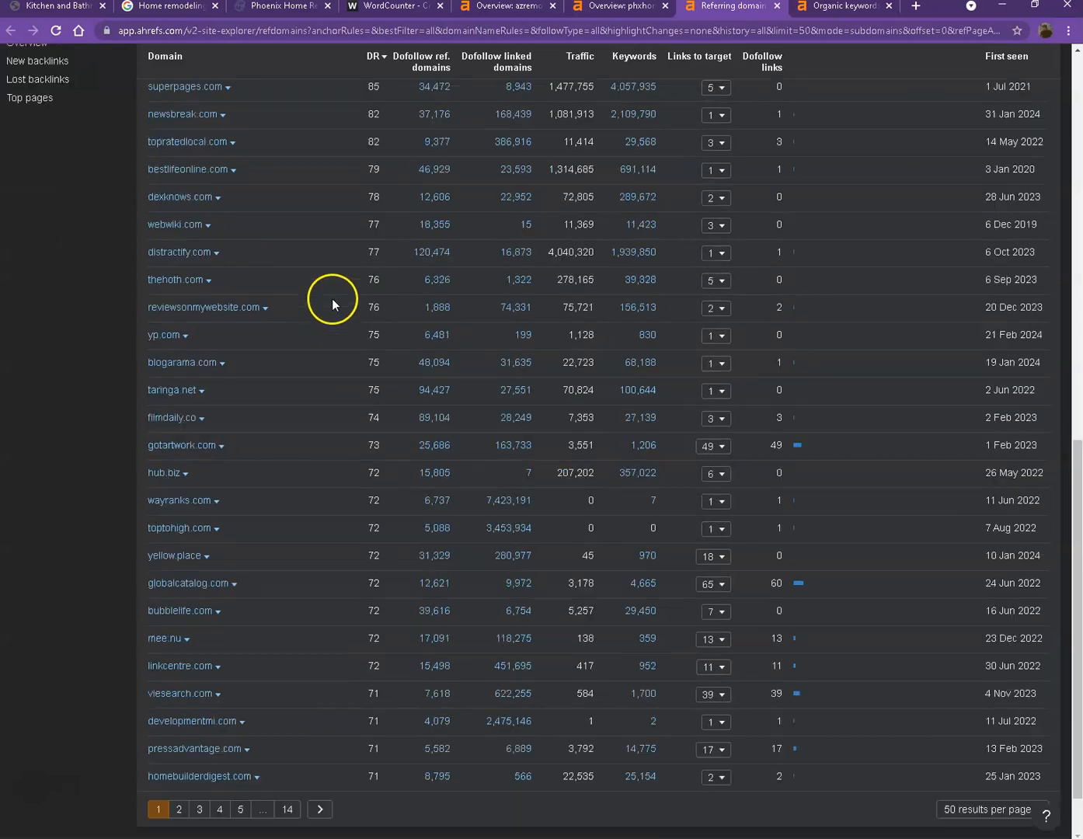
scroll(346, 294, up, 1)
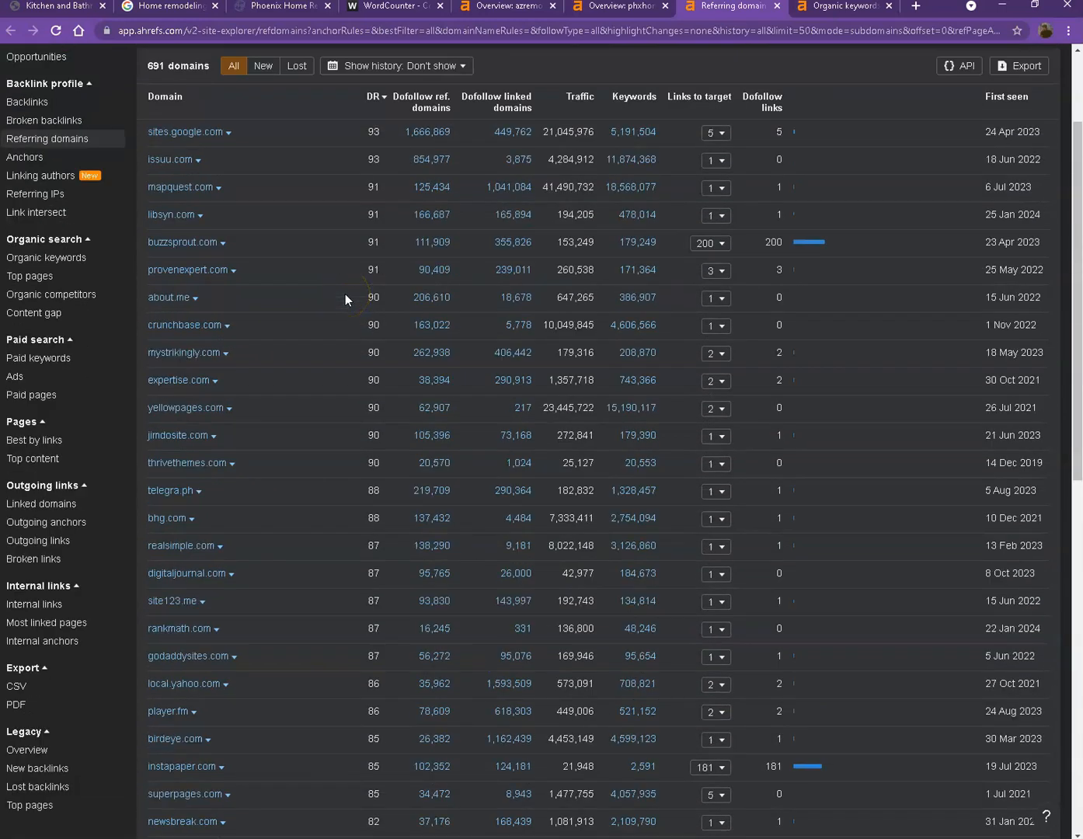
scroll(394, 293, up, 2)
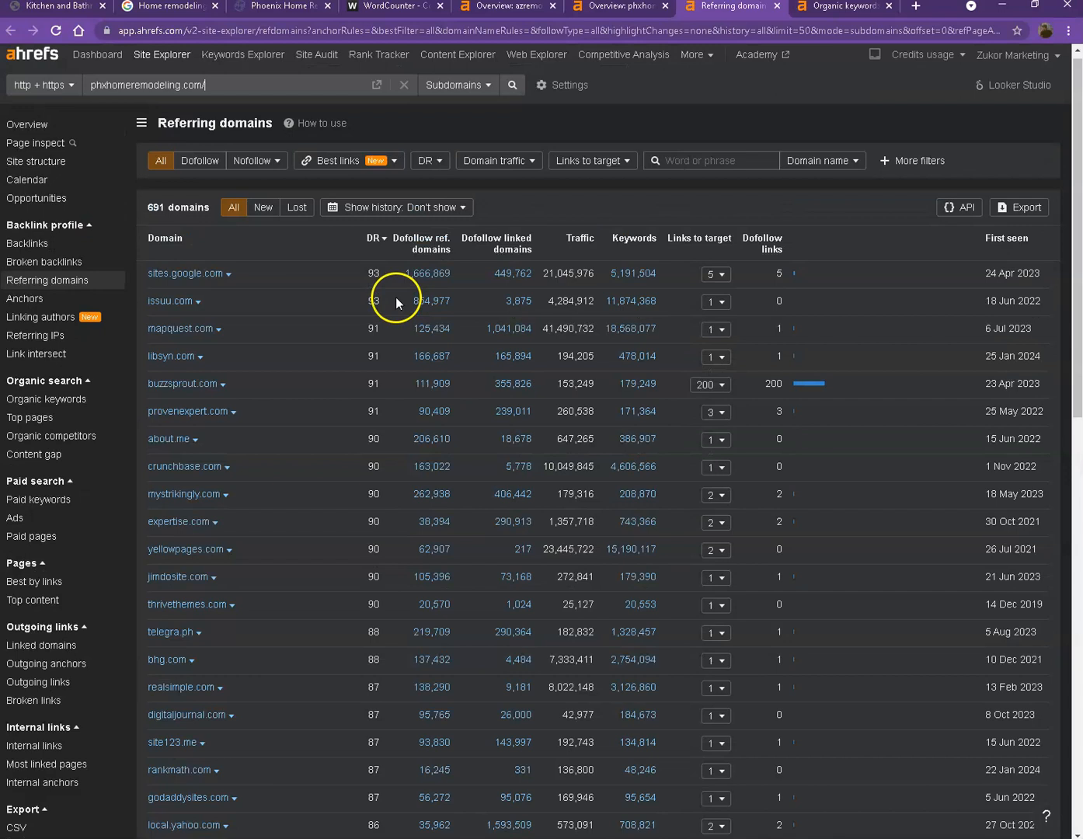
Look through the Organic keywords report of phxhomeremodeling.com, covering keyword volume, difficulty, traffic and position.
click(829, 8)
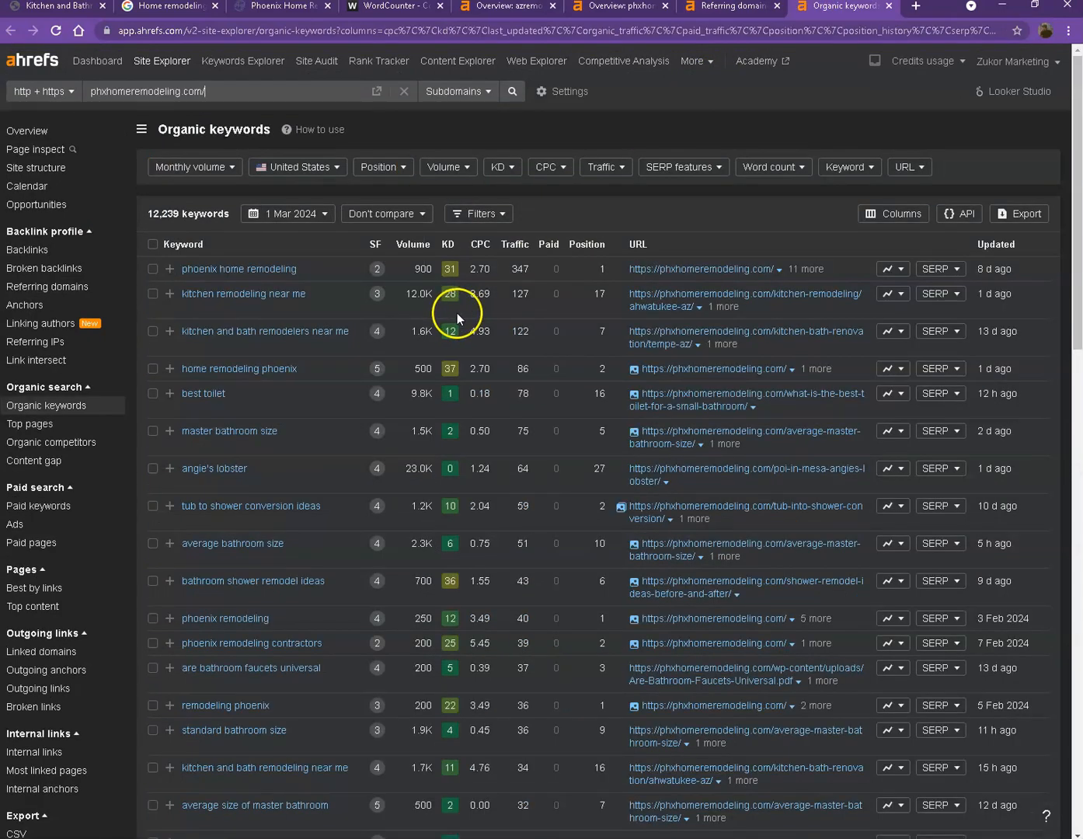
scroll(458, 312, down, 10)
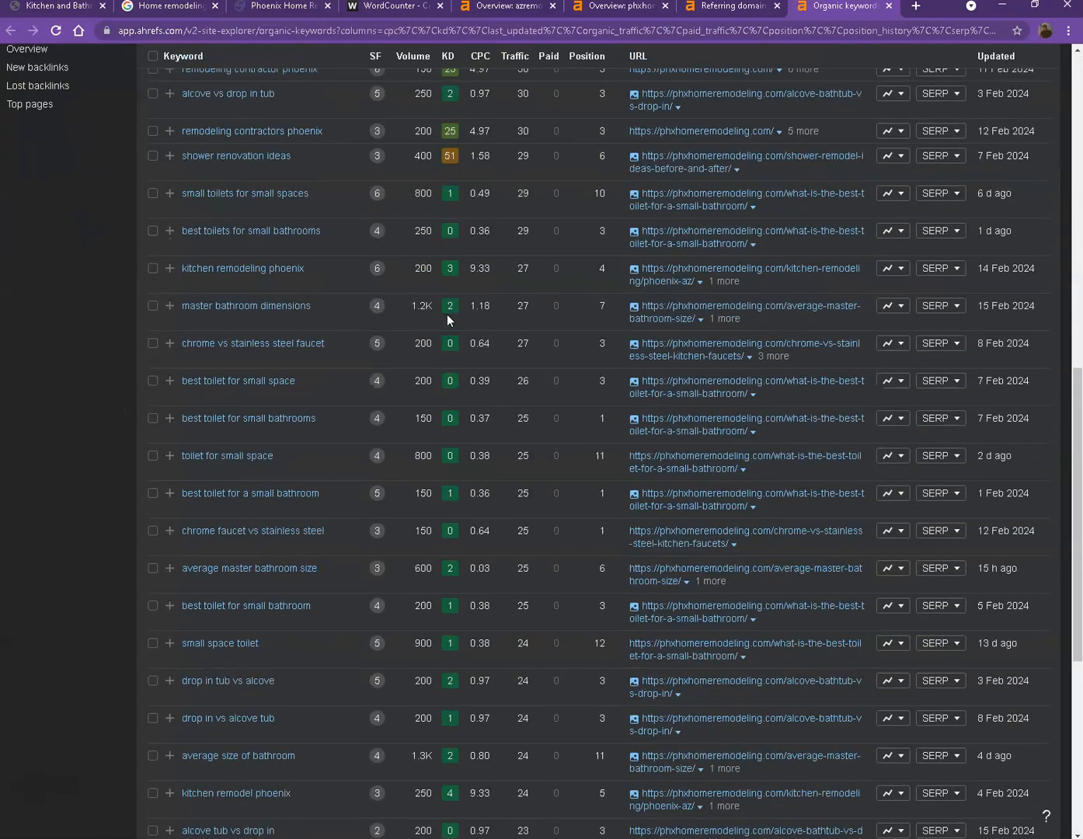
scroll(447, 319, down, 4)
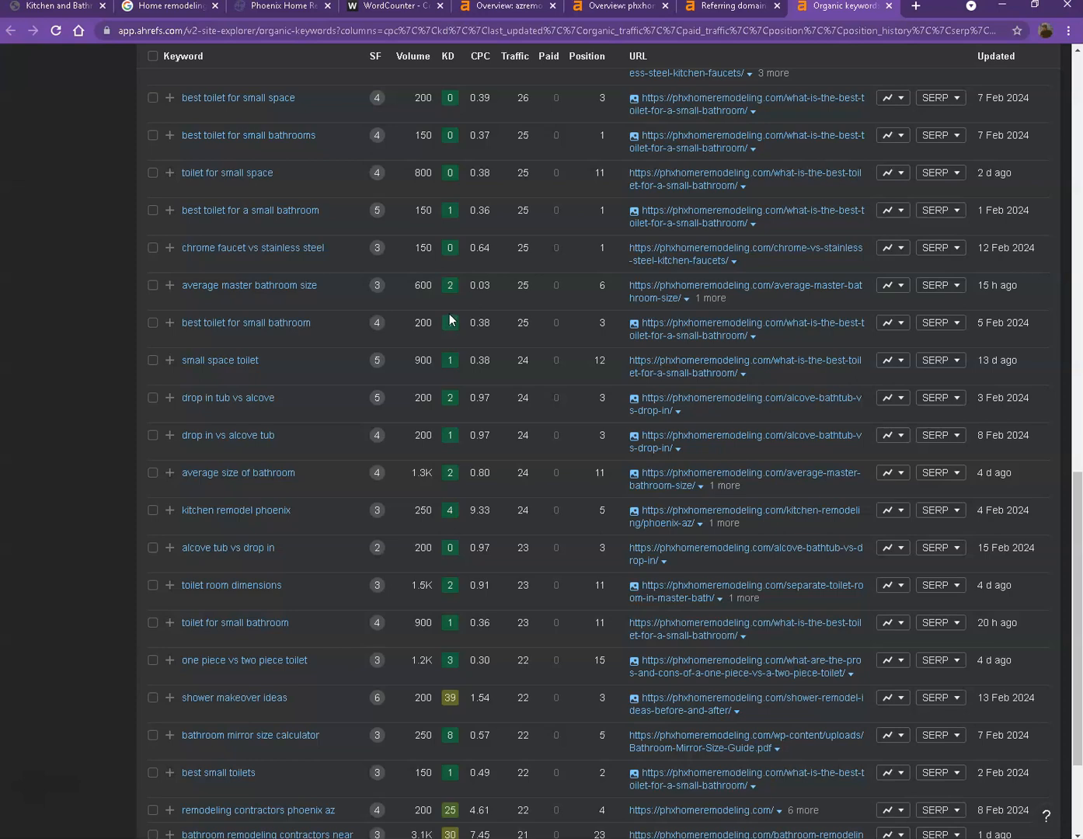
scroll(546, 280, up, 14)
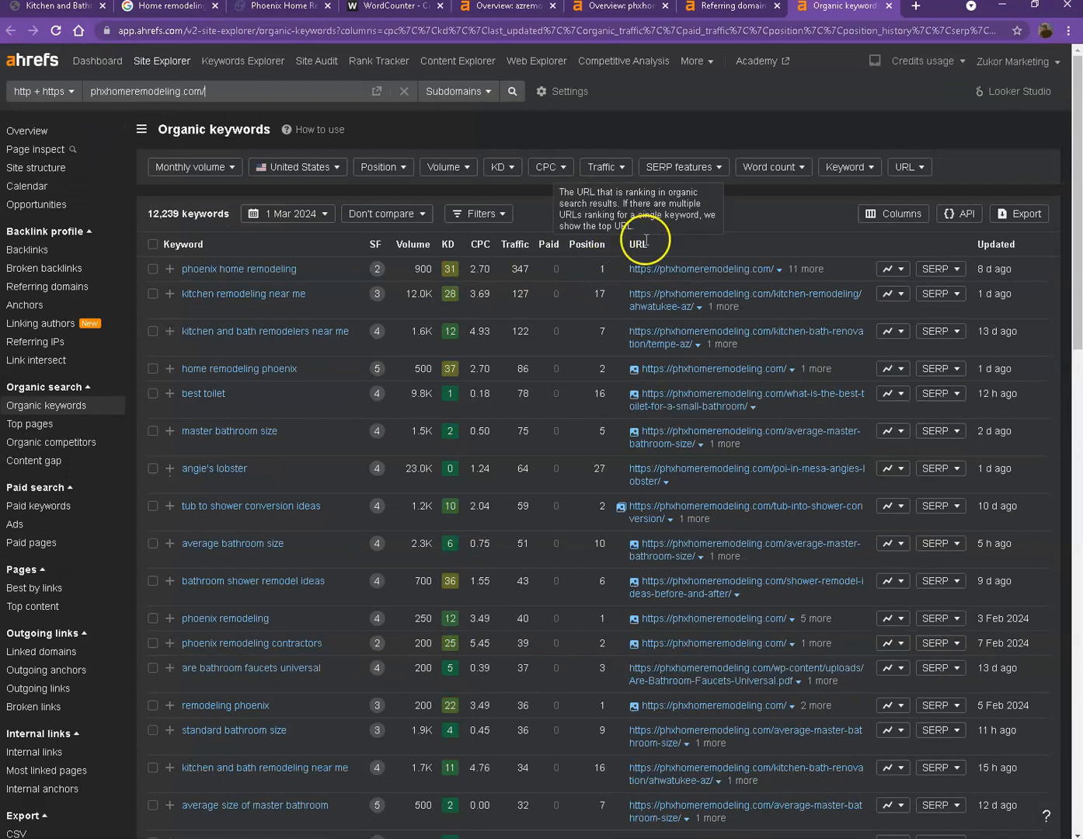
Recheck the competitor's Referring domains and Organic keywords reports, and close both.
click(729, 7)
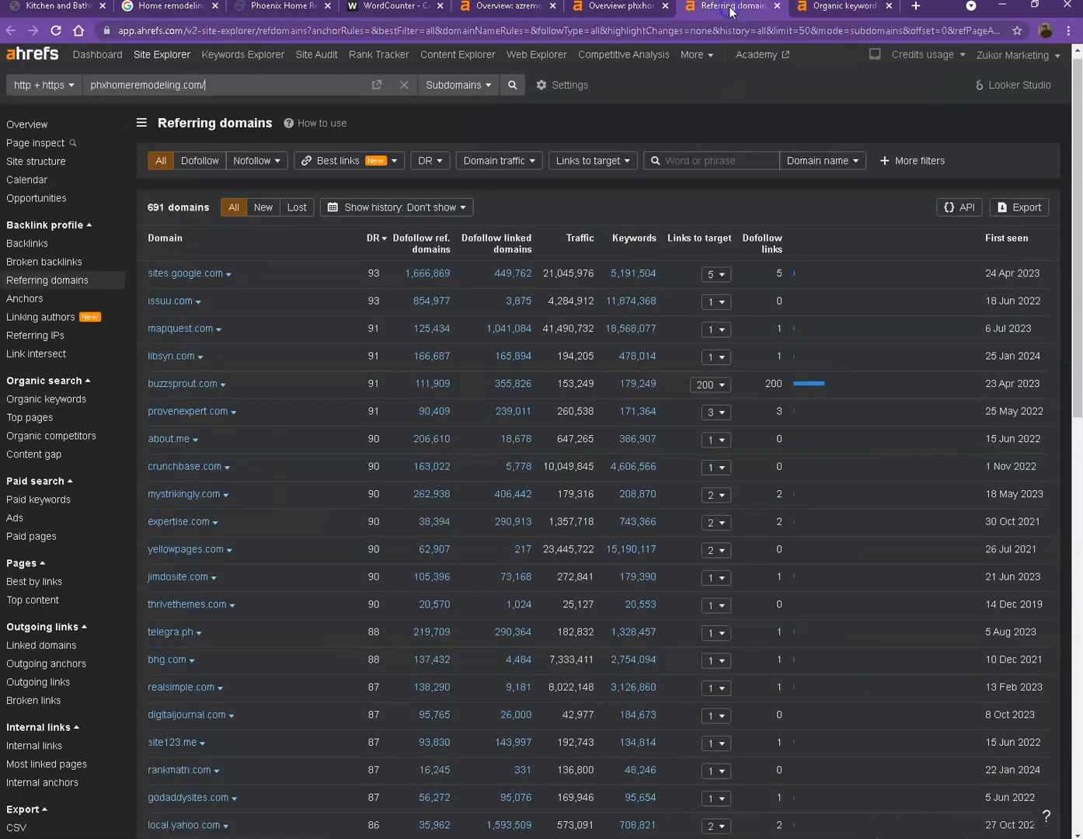
click(821, 7)
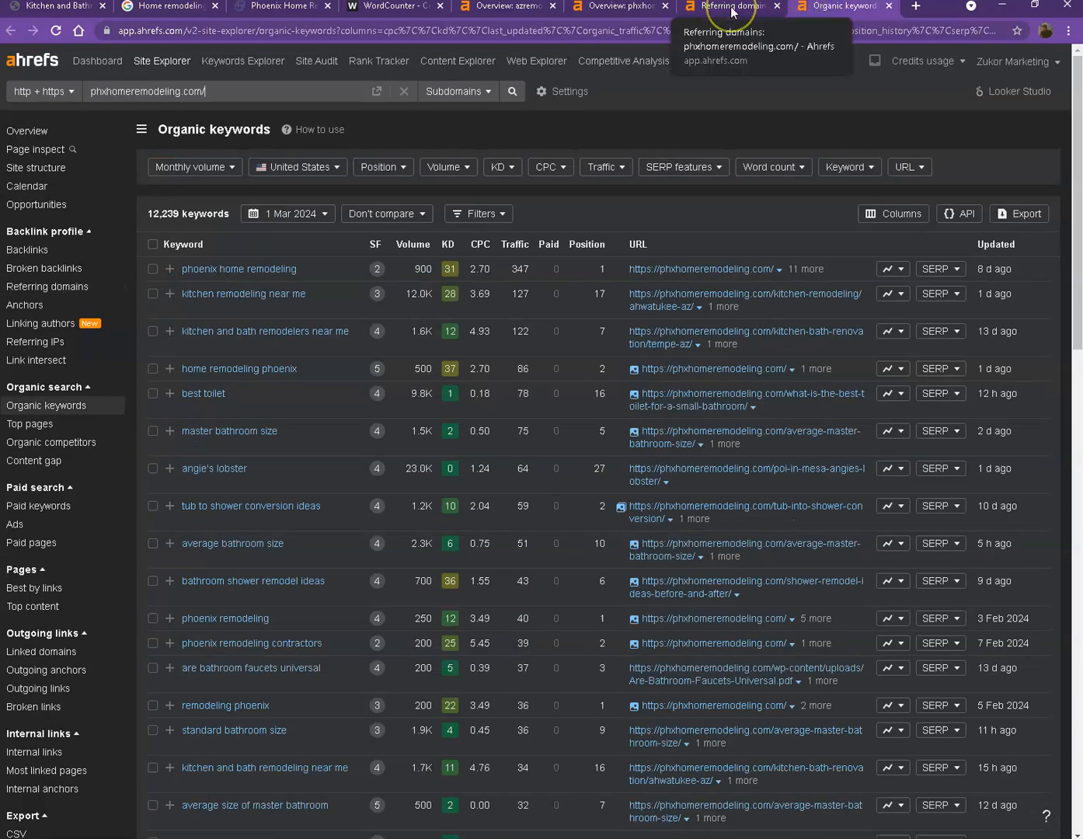
click(778, 6)
click(780, 7)
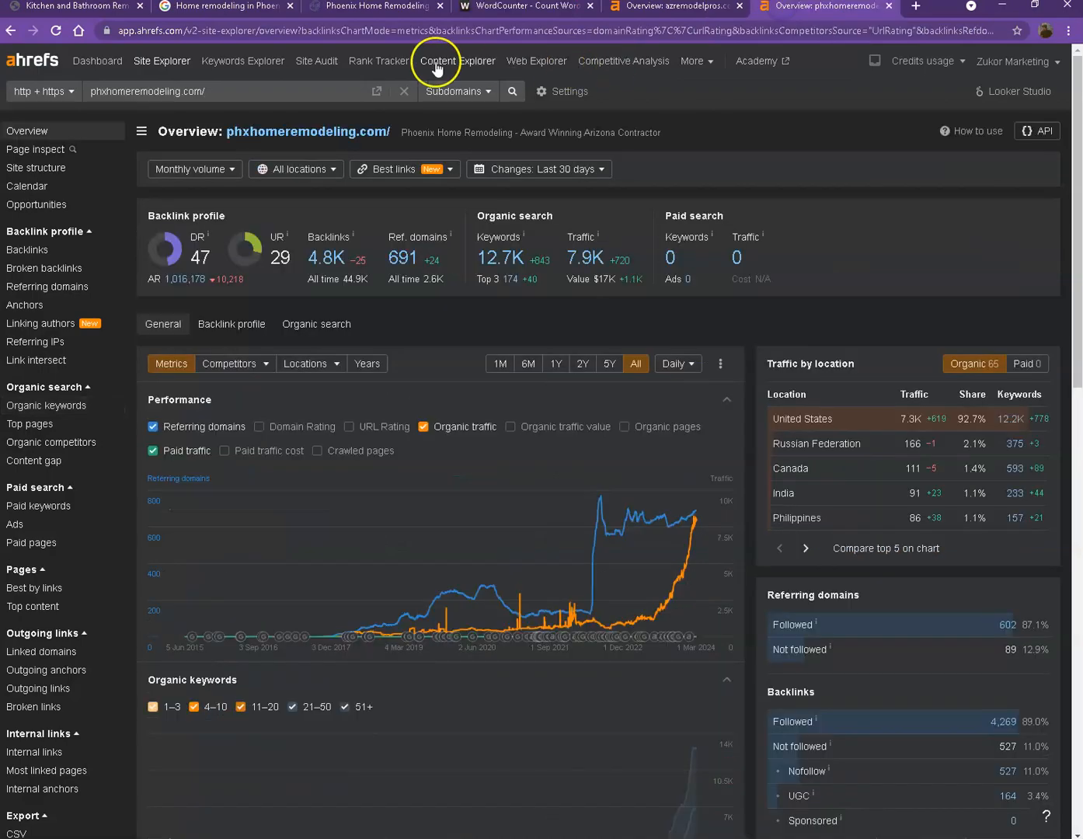
Switch to the azremodelpros.com home page and check the hero kitchen image's file name without saving the image.
click(100, 9)
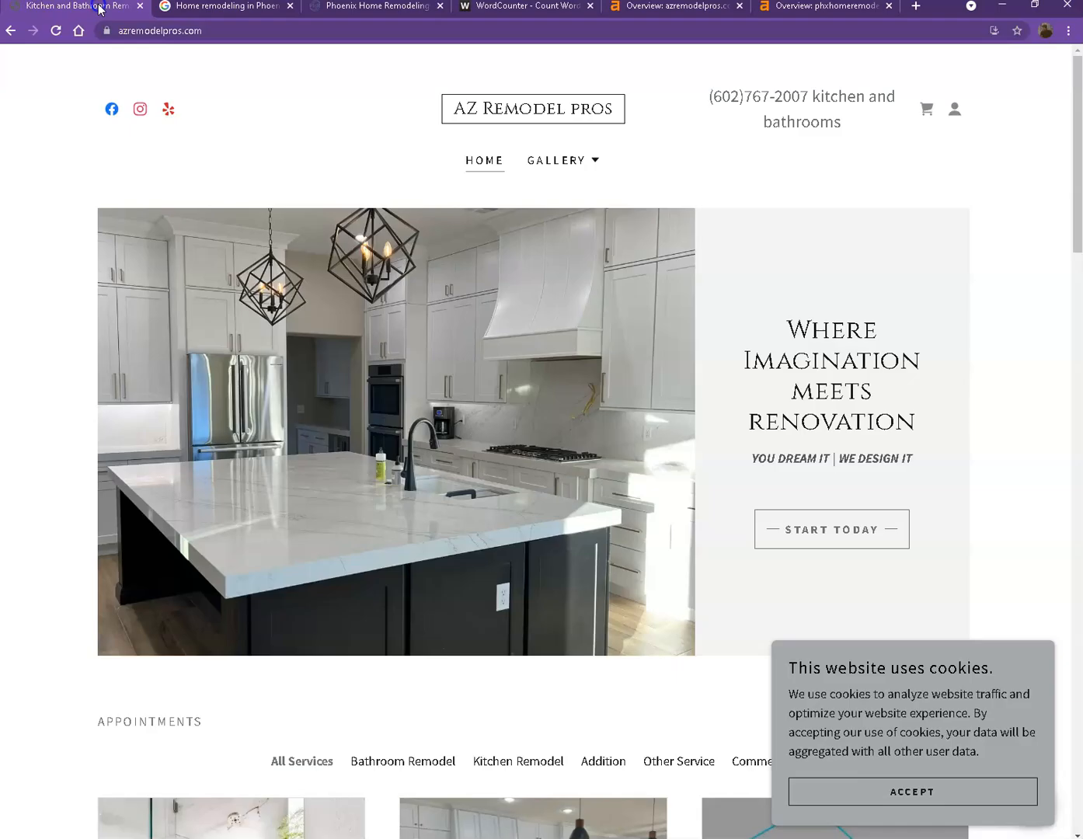
right_click(298, 268)
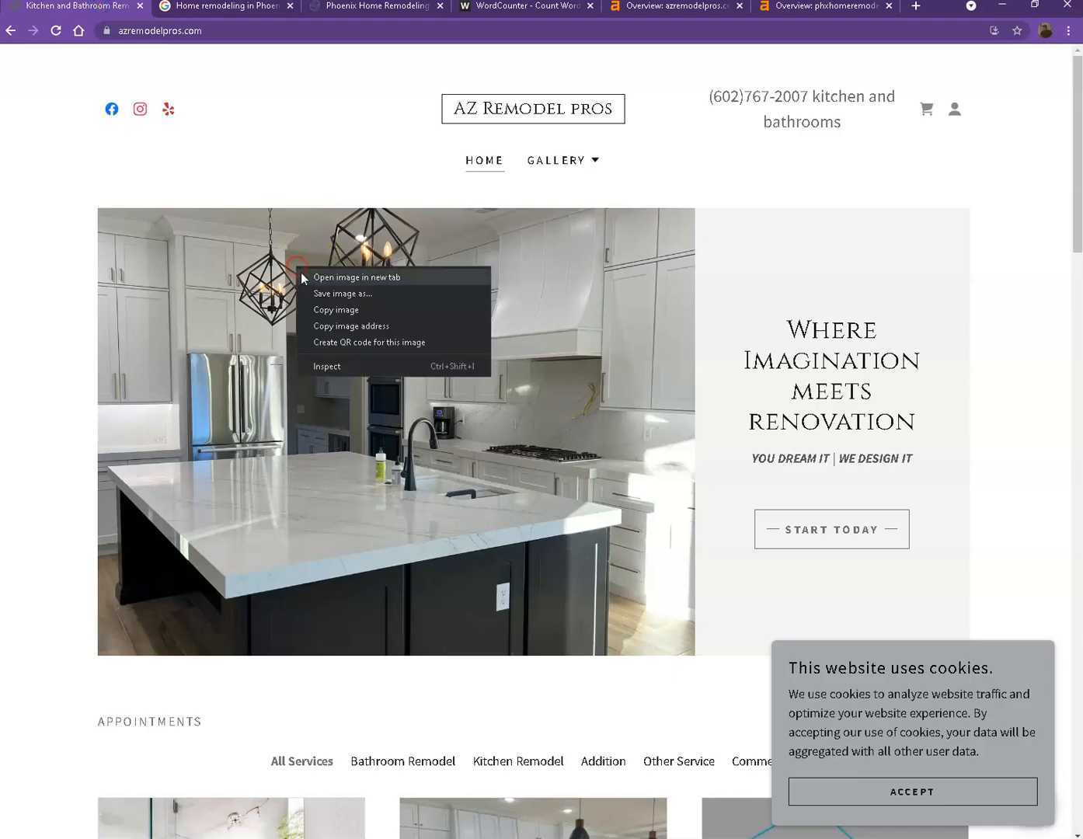
click(372, 296)
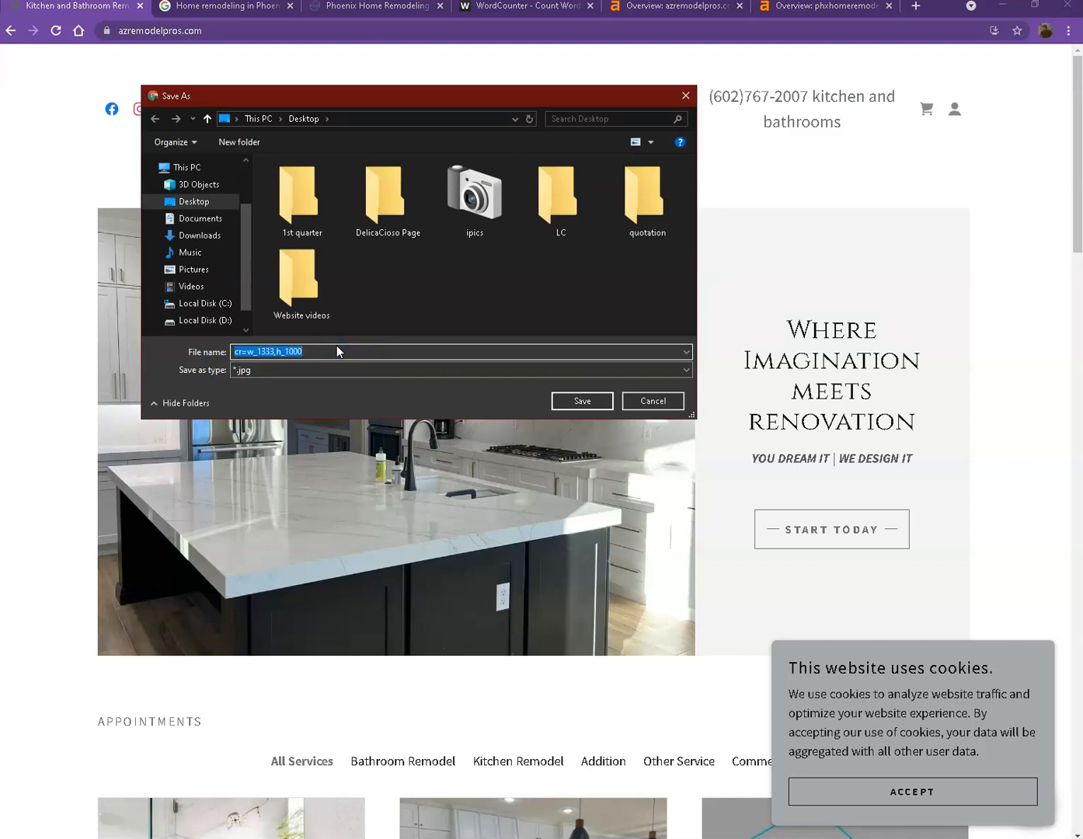
click(337, 347)
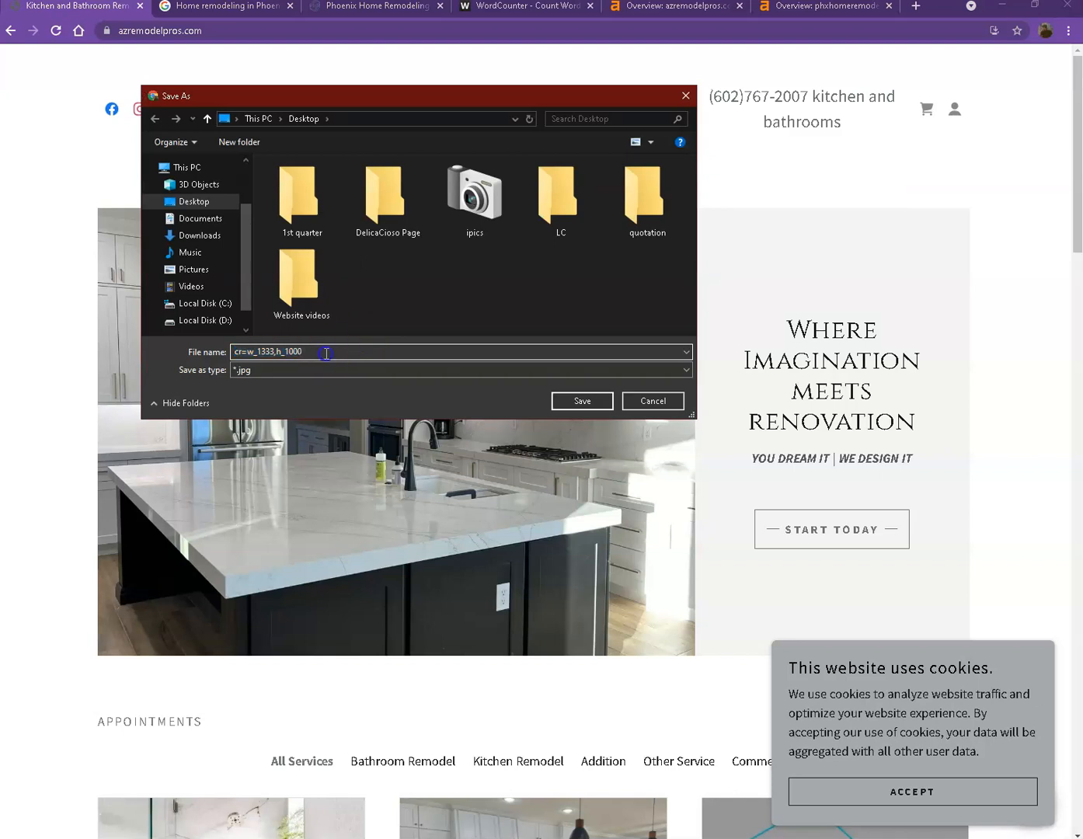
click(660, 403)
Check the Kitchen Estimate picture for a save option and the image beside "Why choose us?" for its file name, without saving.
scroll(742, 353, down, 6)
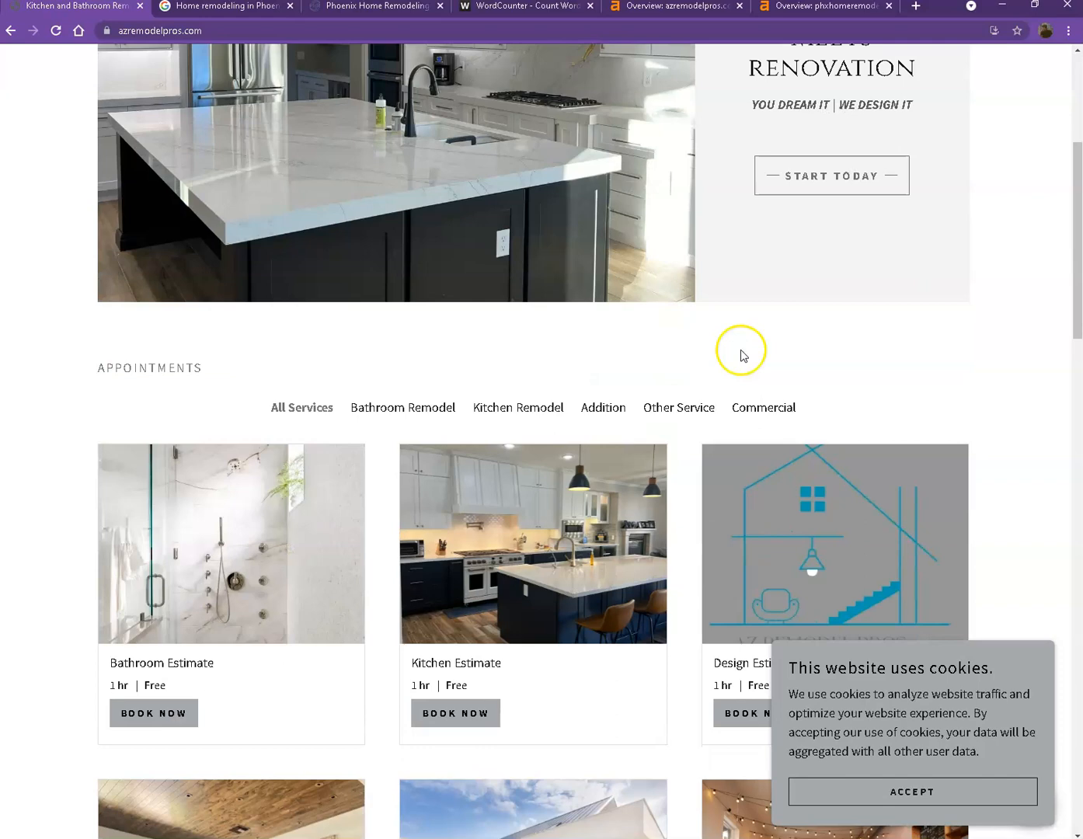
right_click(514, 370)
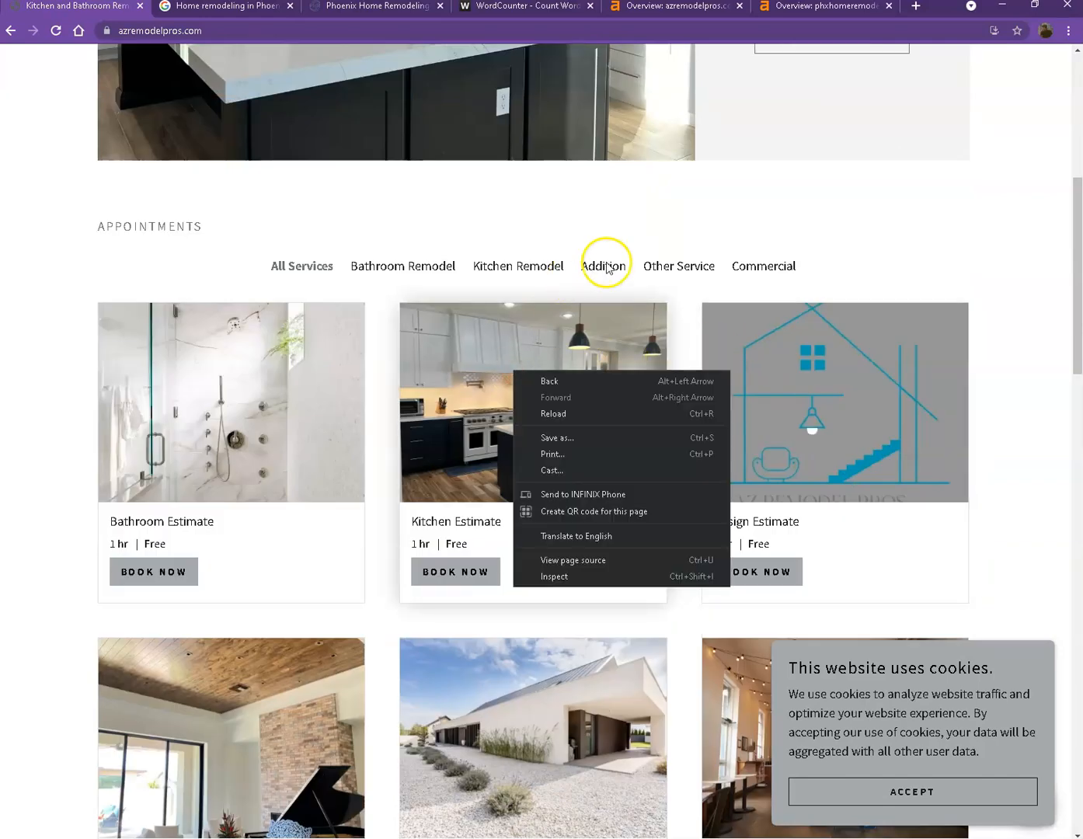
click(729, 218)
scroll(701, 339, down, 12)
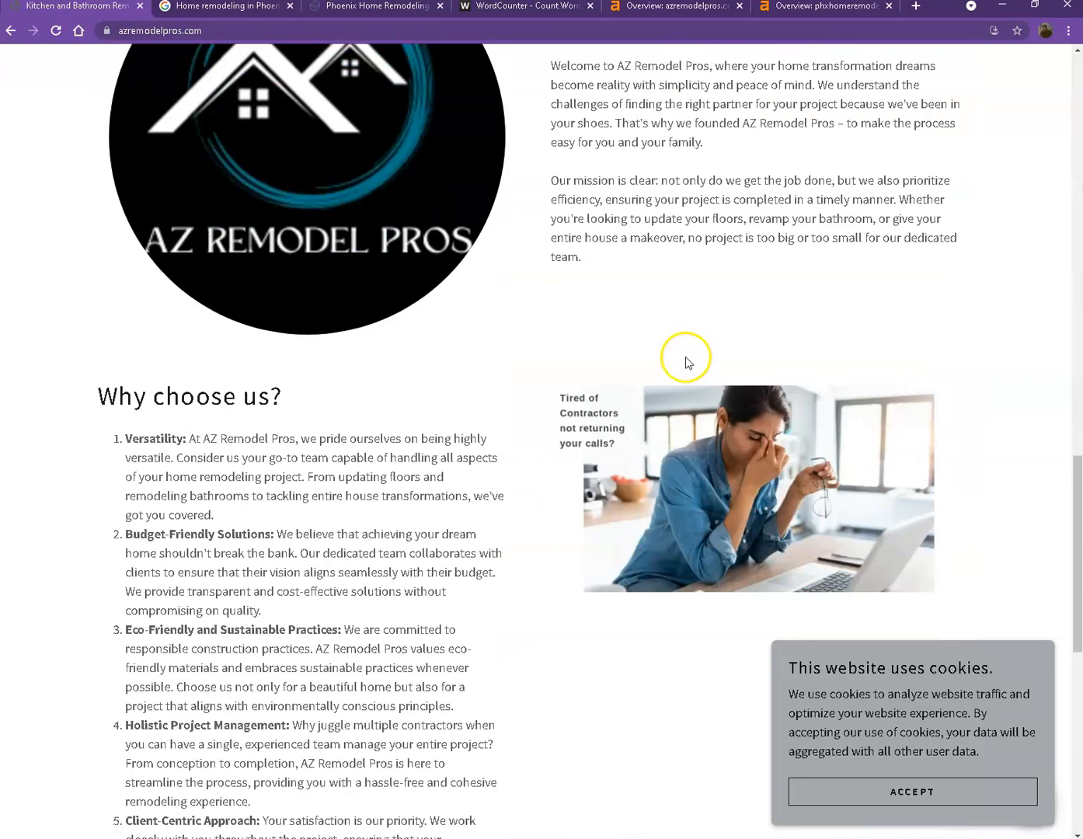
right_click(691, 417)
click(724, 445)
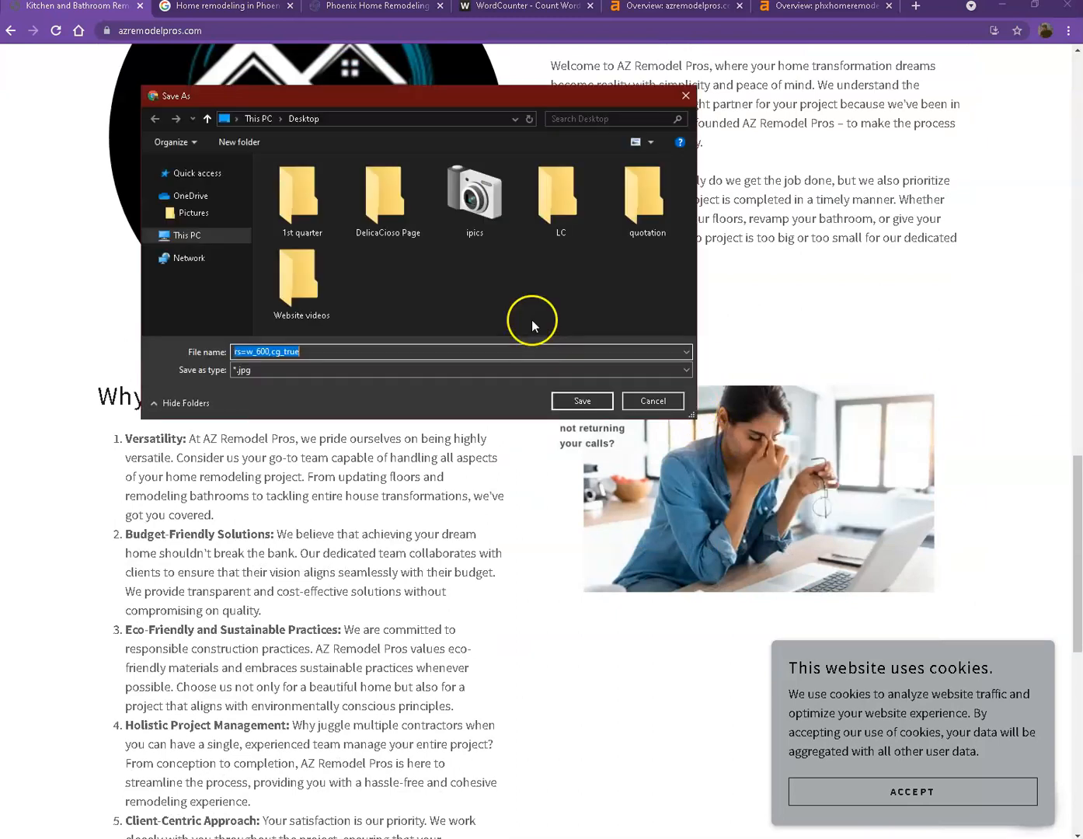
click(686, 96)
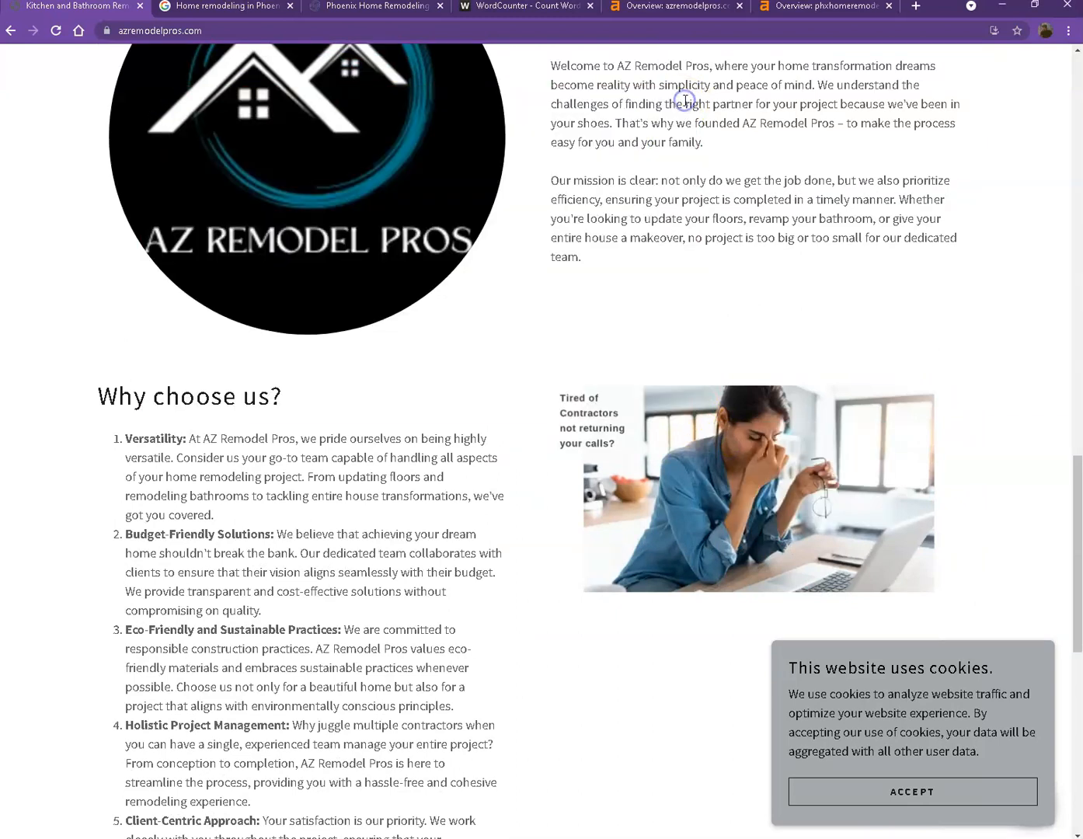
Review the azremodelpros.com home page from "Why choose us?" down to the footer, and return to the hero section.
click(498, 380)
click(476, 412)
scroll(478, 413, down, 8)
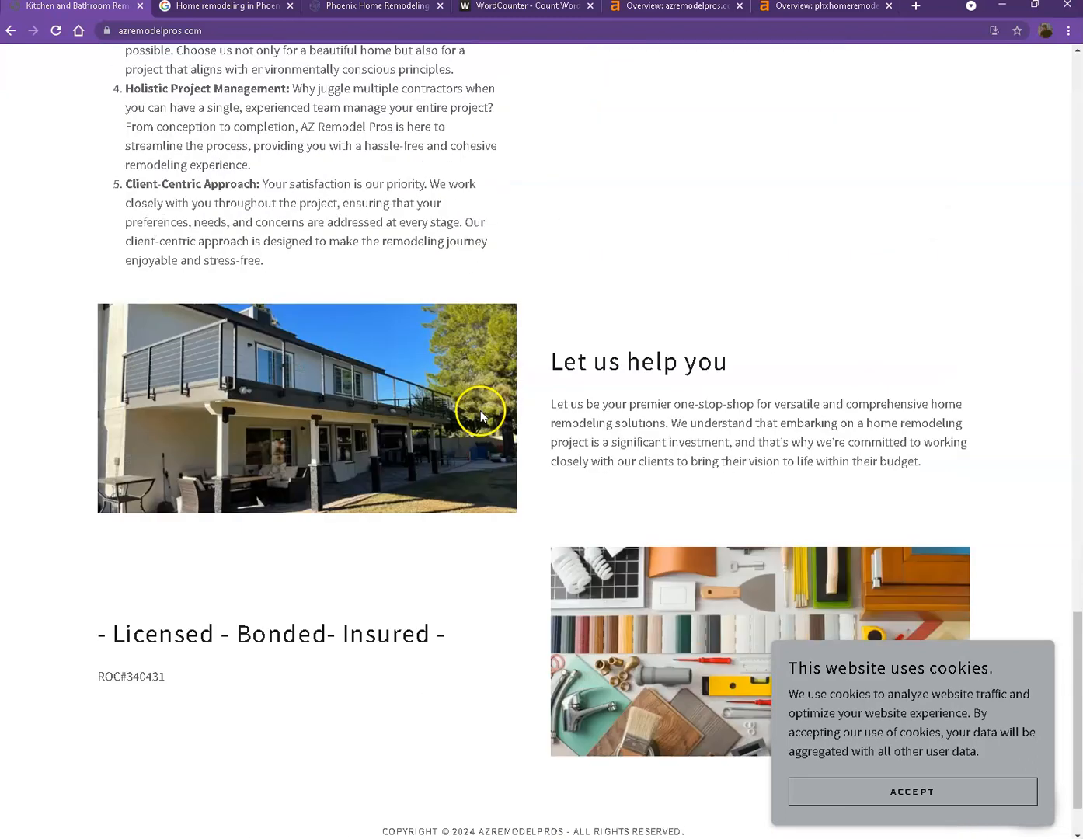
scroll(479, 416, down, 1)
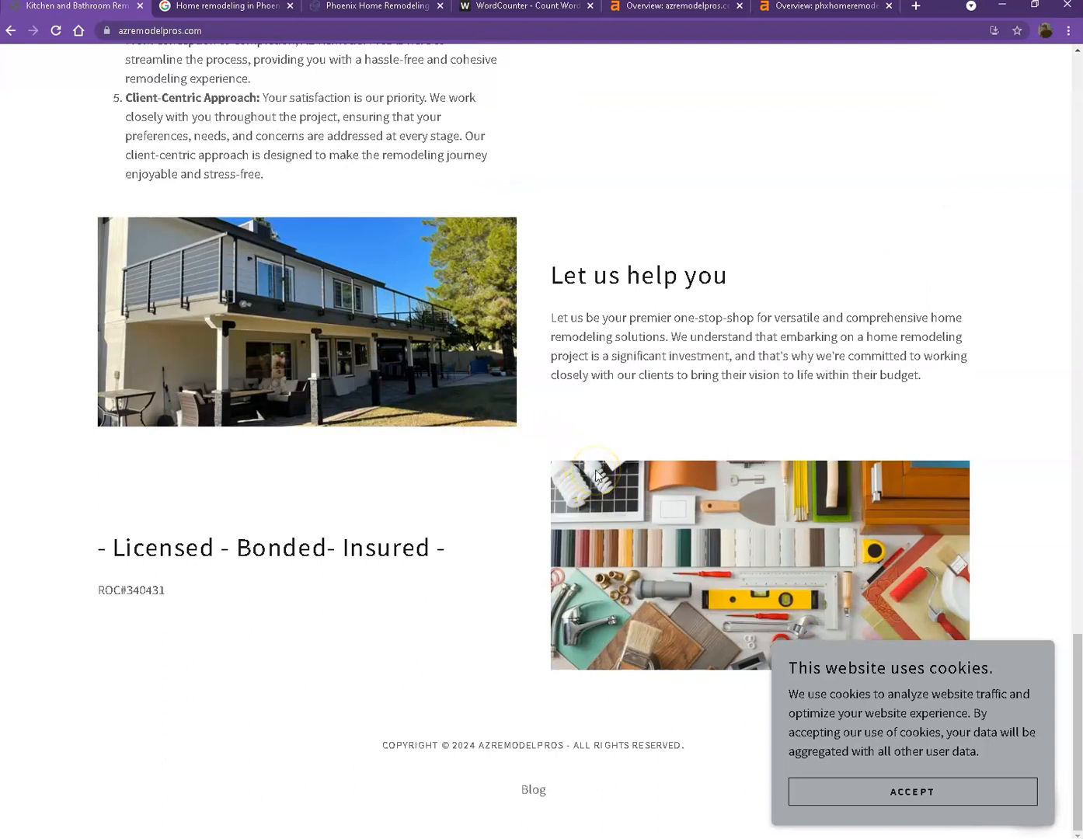
scroll(571, 498, up, 6)
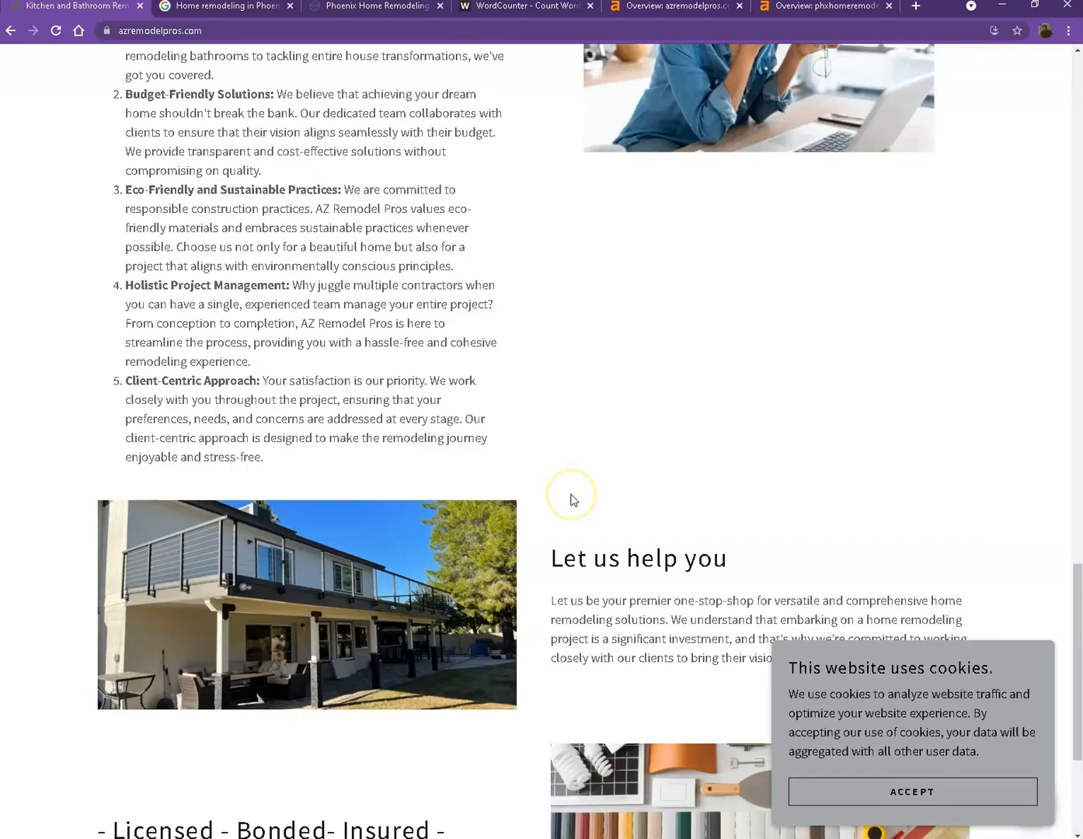
scroll(571, 498, up, 9)
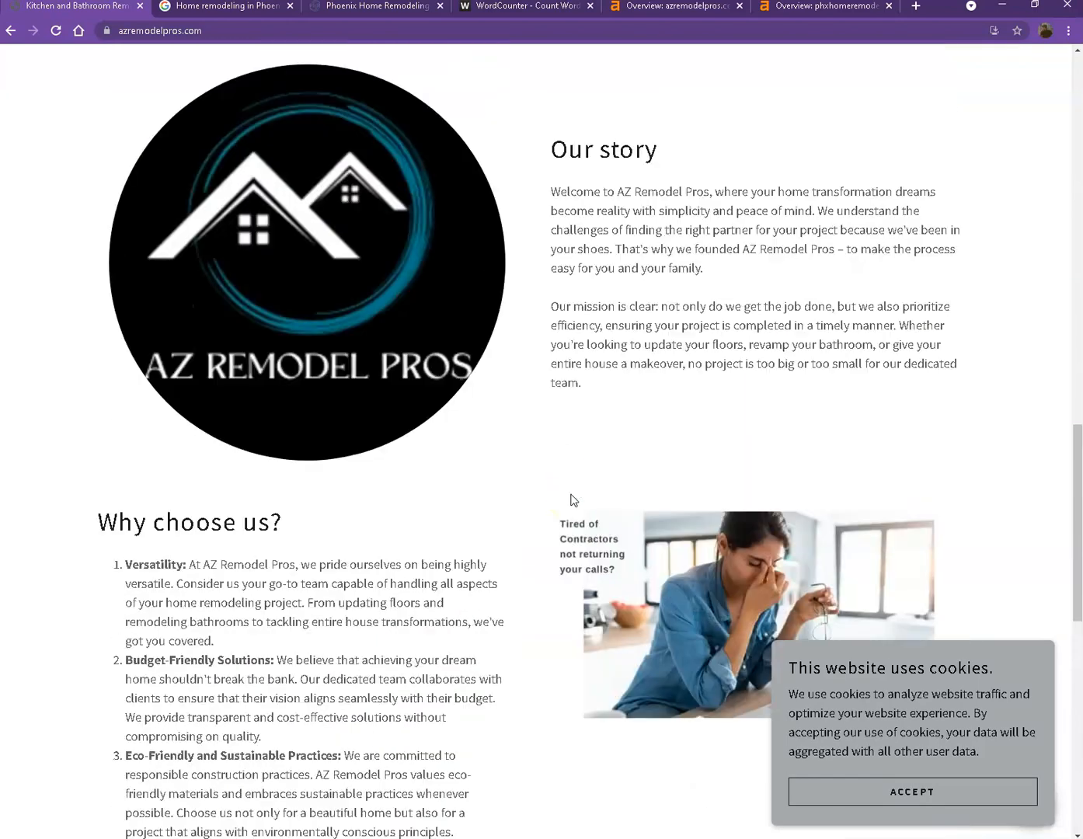
scroll(575, 494, up, 14)
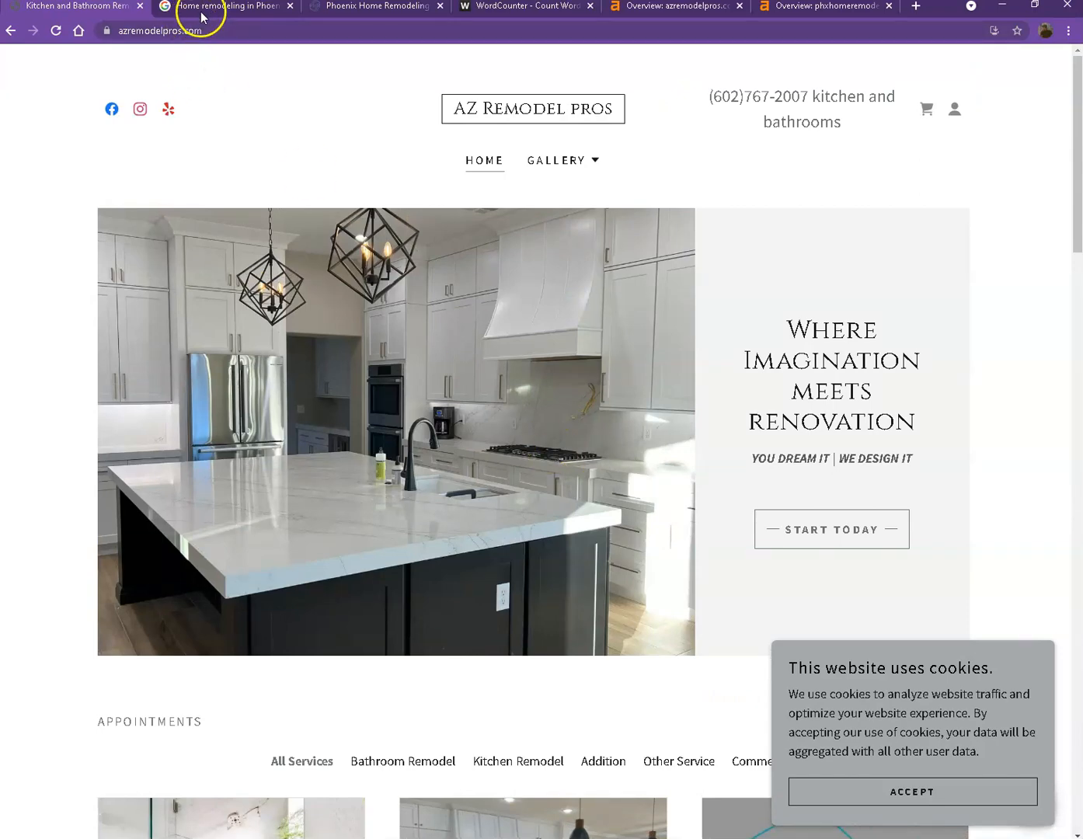
Revisit the business listings in the "Home remodeling in Phoenix AZ" Google results, and return to the azremodelpros.com home page.
click(206, 11)
scroll(295, 225, up, 3)
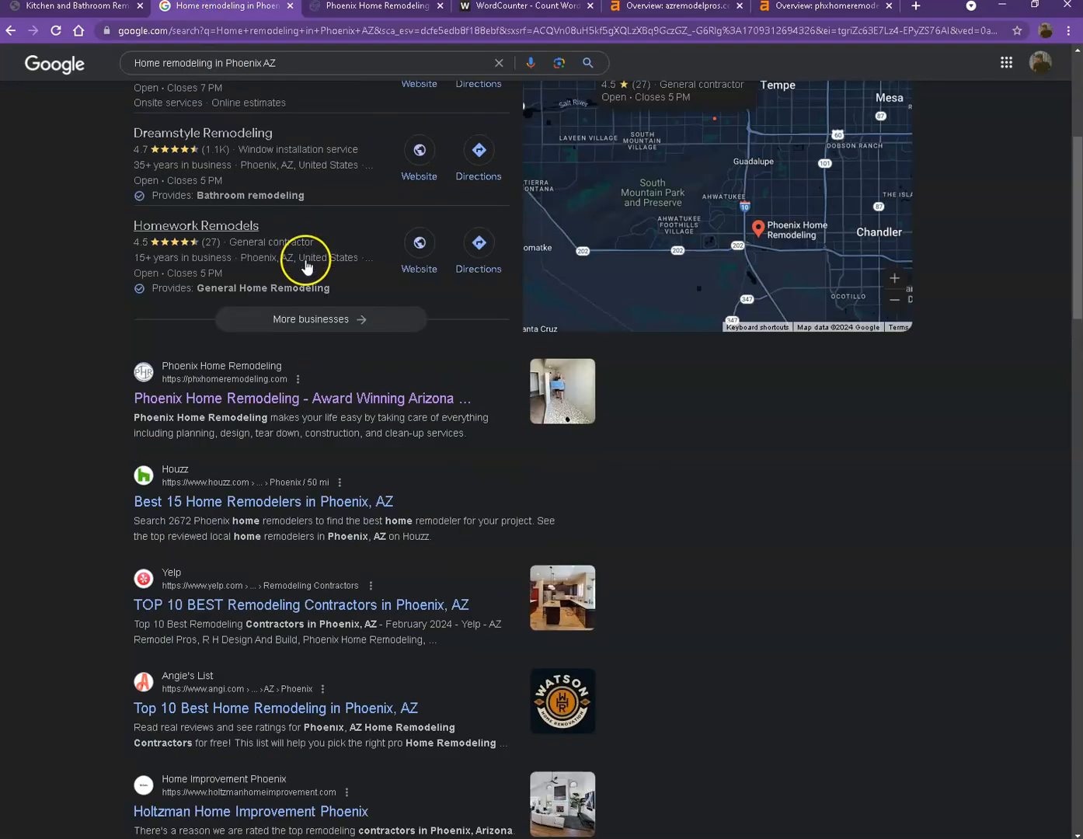
scroll(304, 366, up, 3)
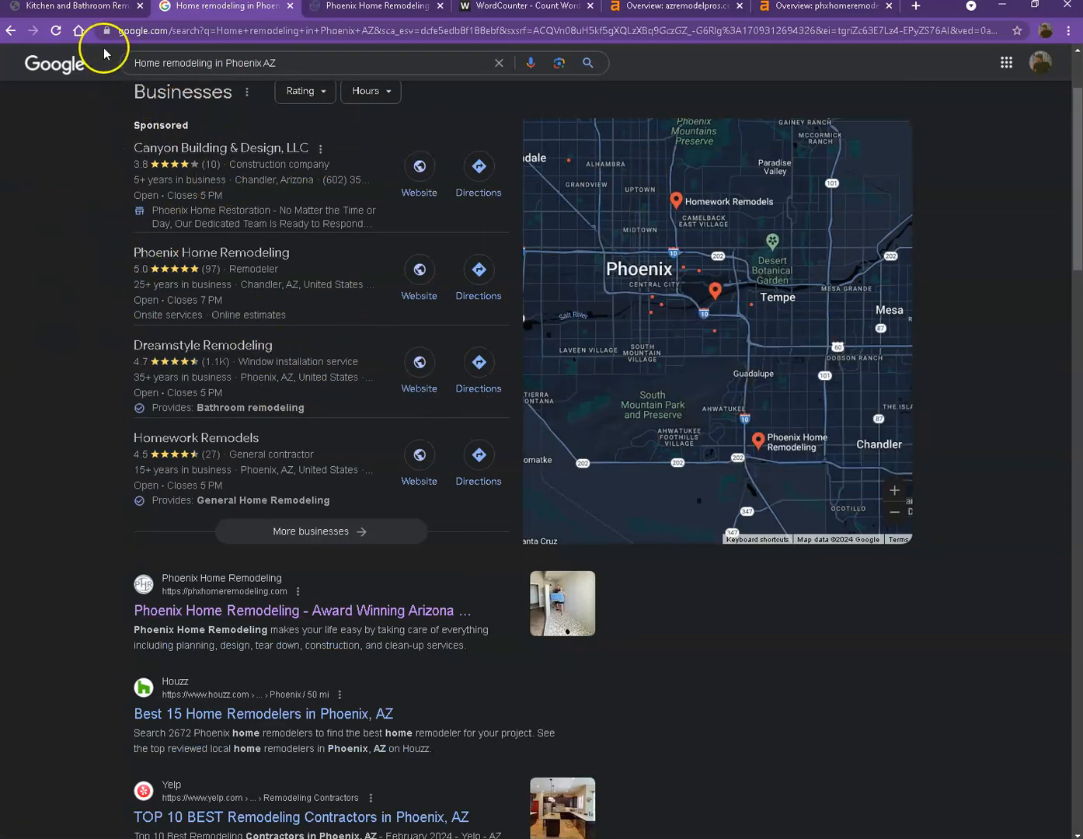
click(90, 17)
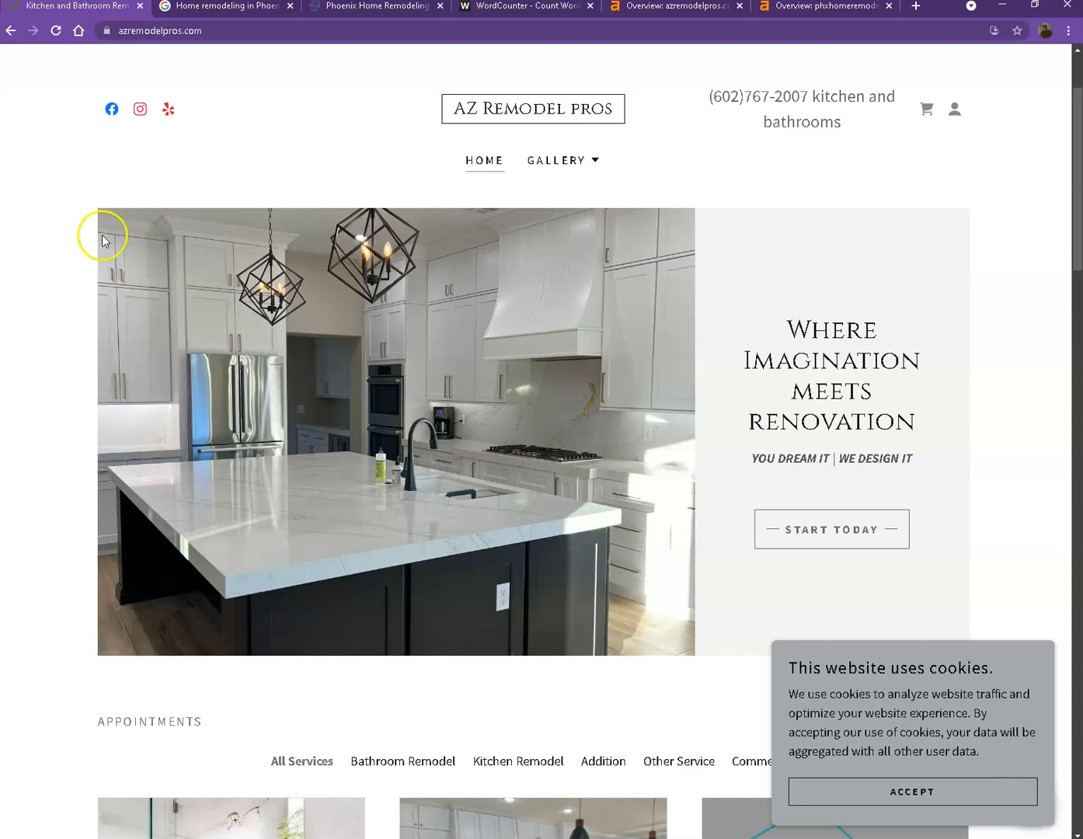